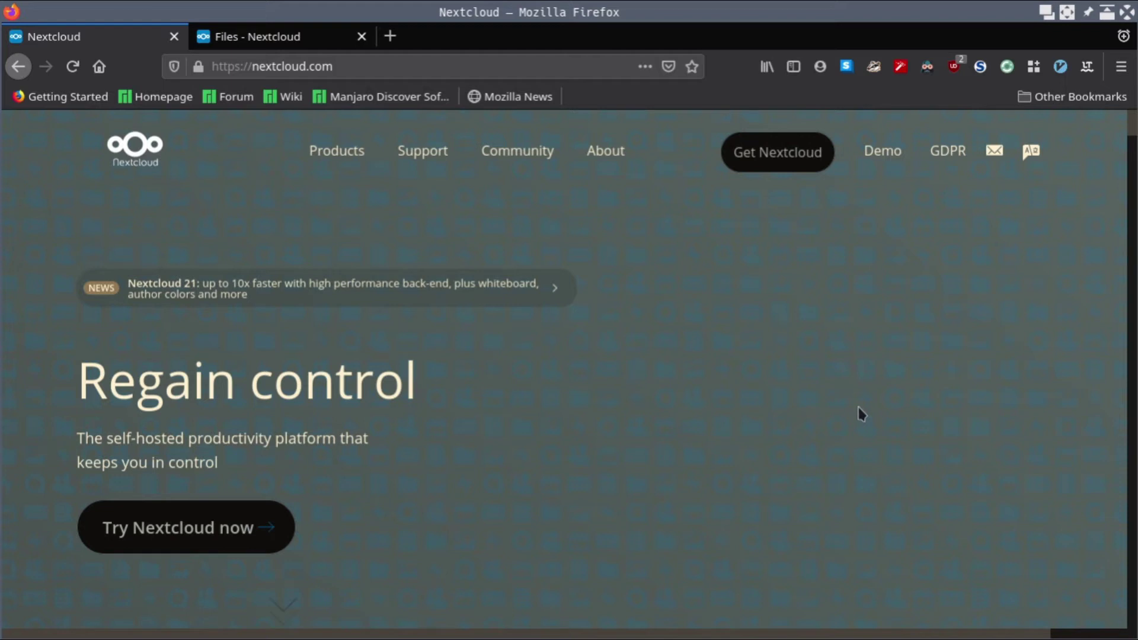
Step: Open Nextcloud's Install page in a new tab, showing Windows, macOS and Linux AppImage downloads
mouse_move(784, 142)
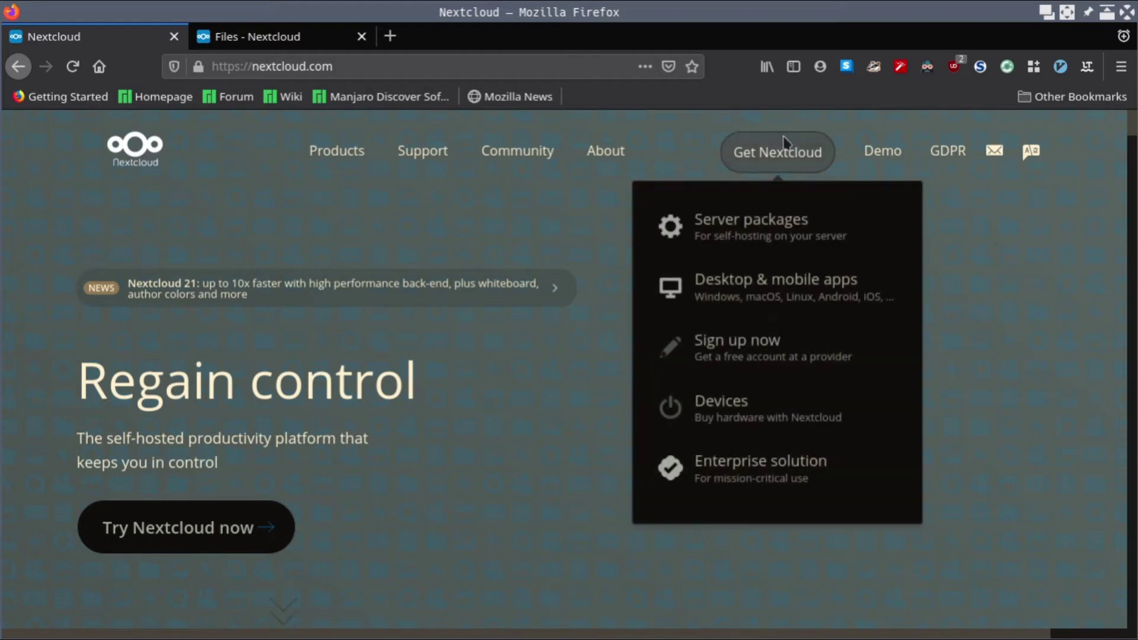
left_click(774, 155)
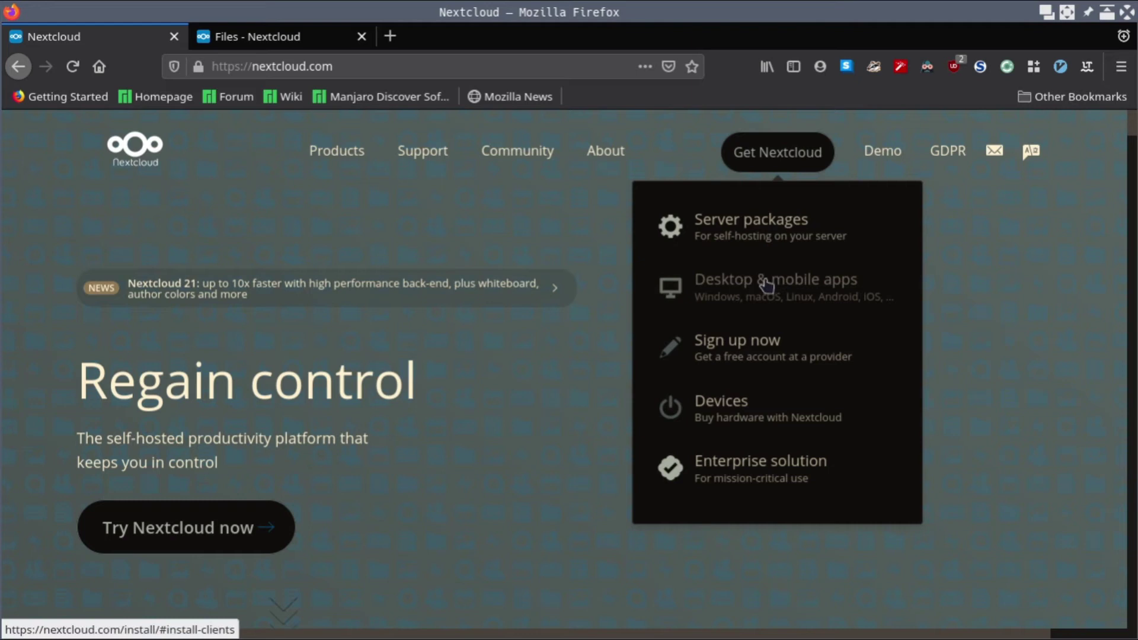
middle_click(794, 291)
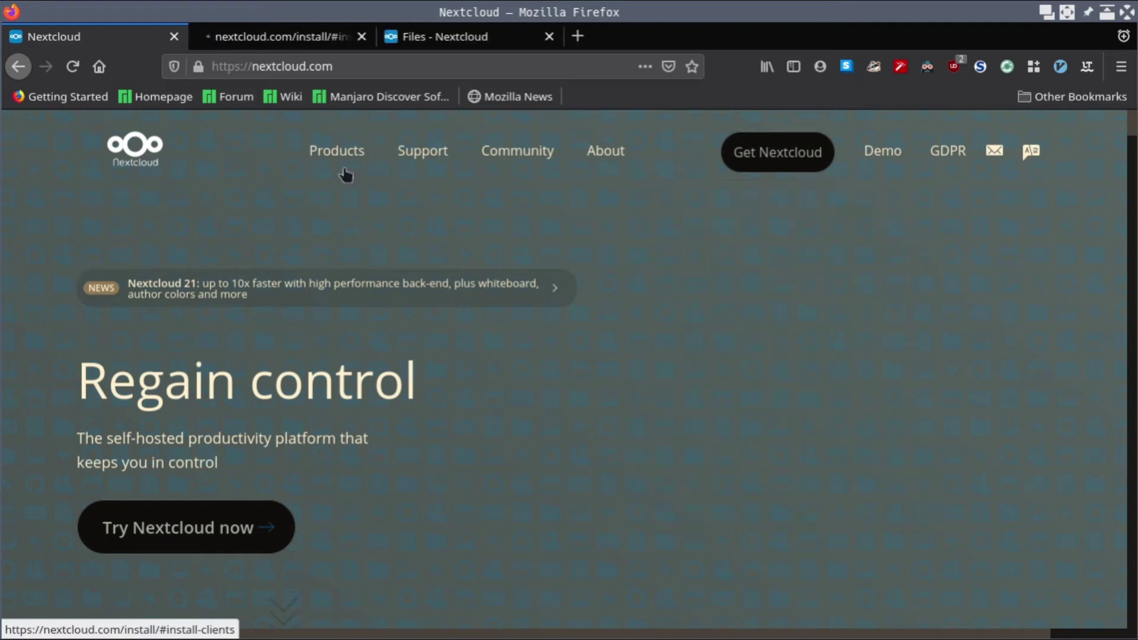
left_click(289, 36)
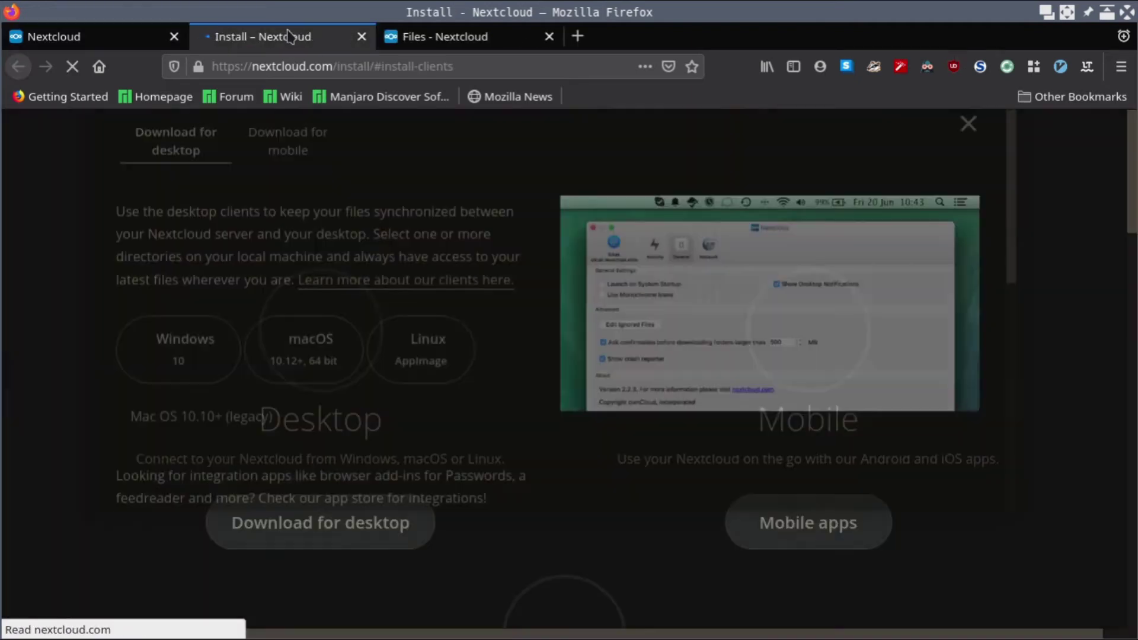
scroll(397, 325, "down", 3)
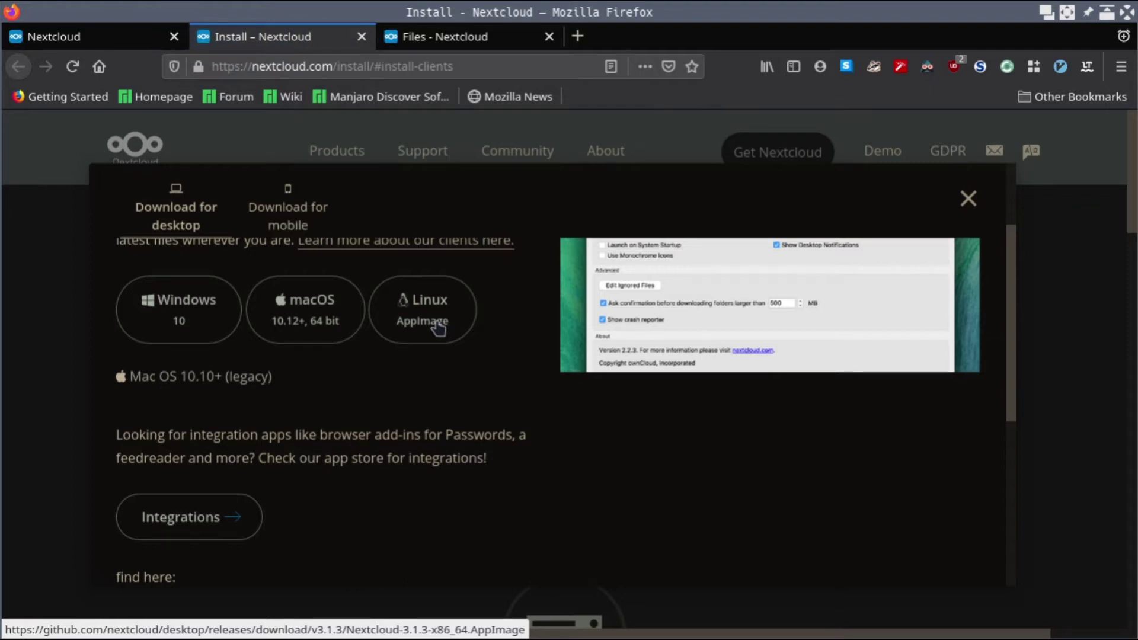
Step: Center the Unlock Keyring prompt and unlock the Default keyring with its password
key("super+3")
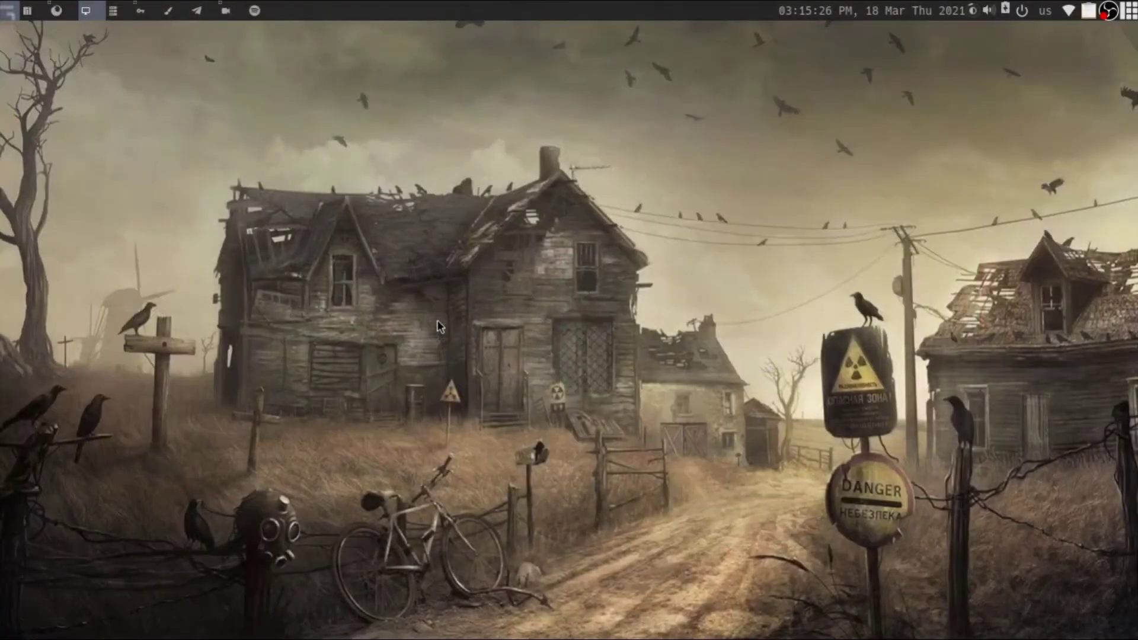
key("super+d")
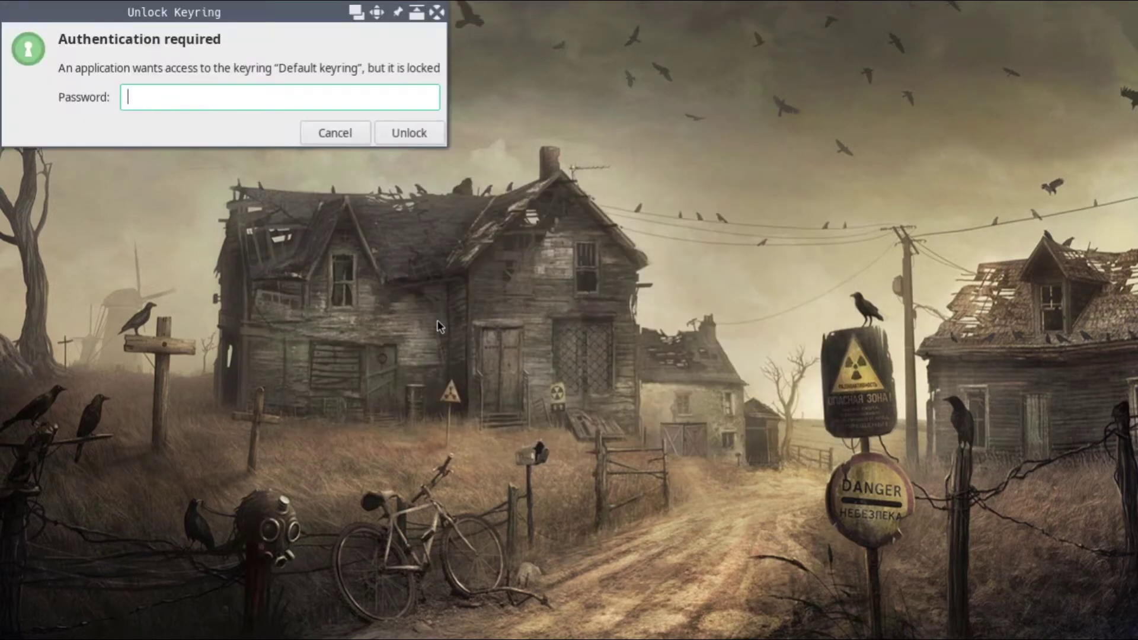
left_click_drag(206, 13, 504, 108)
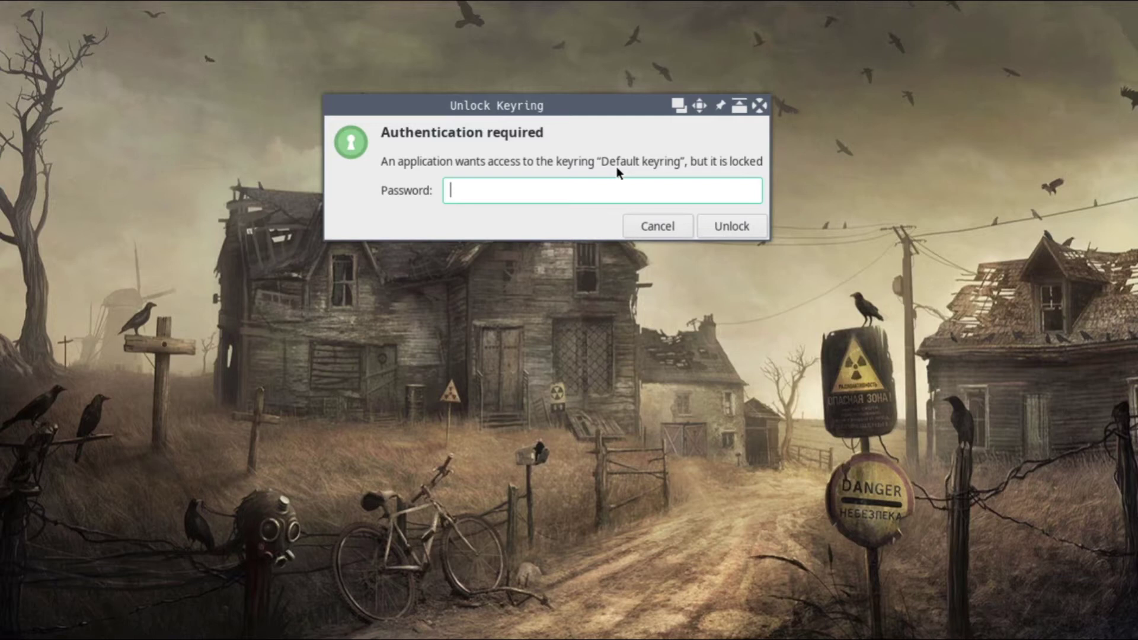
type("•••••••••")
key("Return")
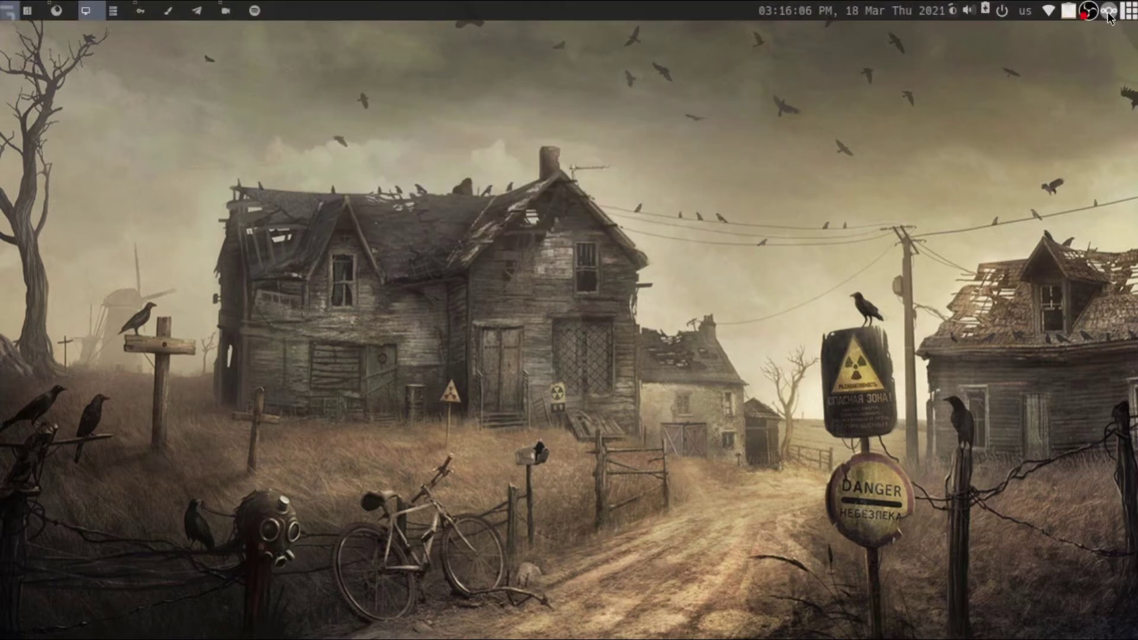
Step: From the Nextcloud tray client, choose Add account and center the Connection Wizard
left_click(1108, 10)
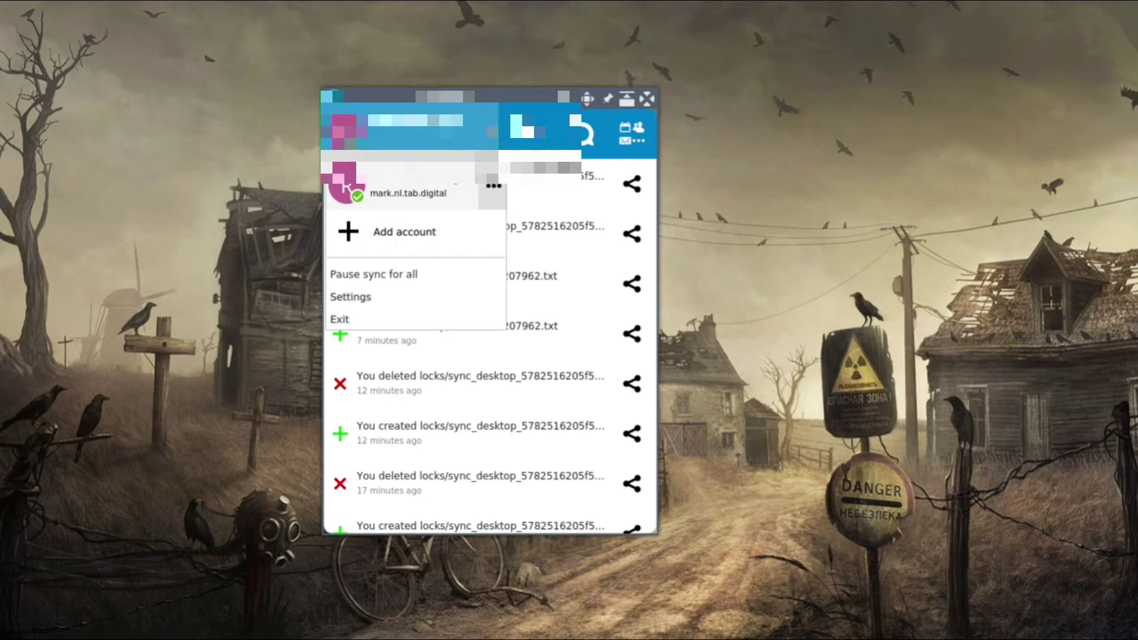
left_click(378, 230)
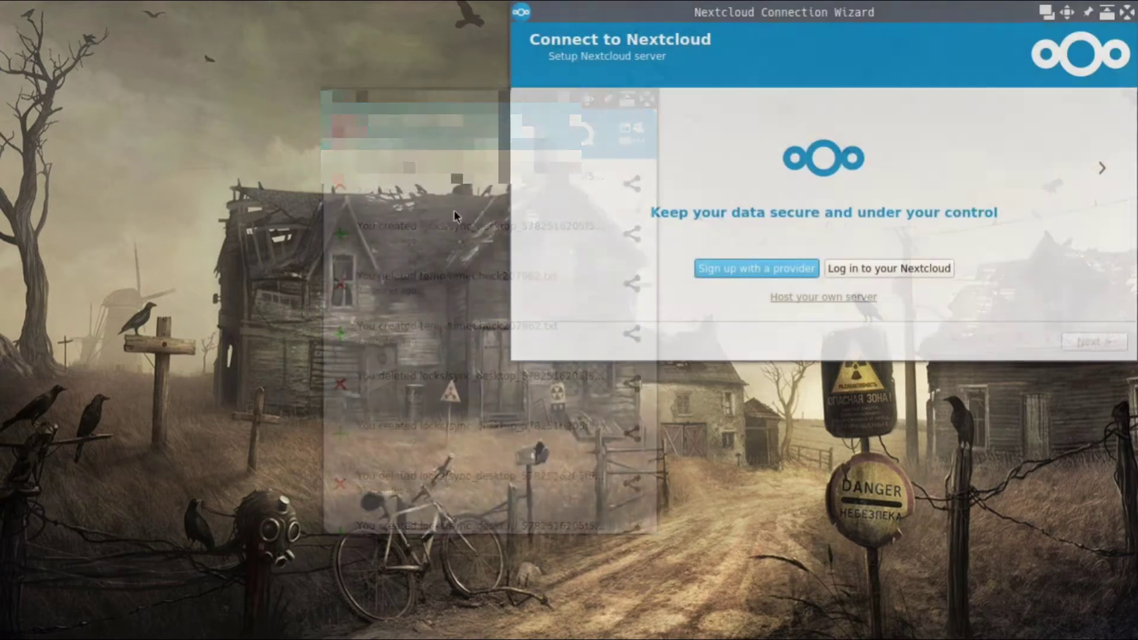
left_click_drag(805, 12, 564, 86)
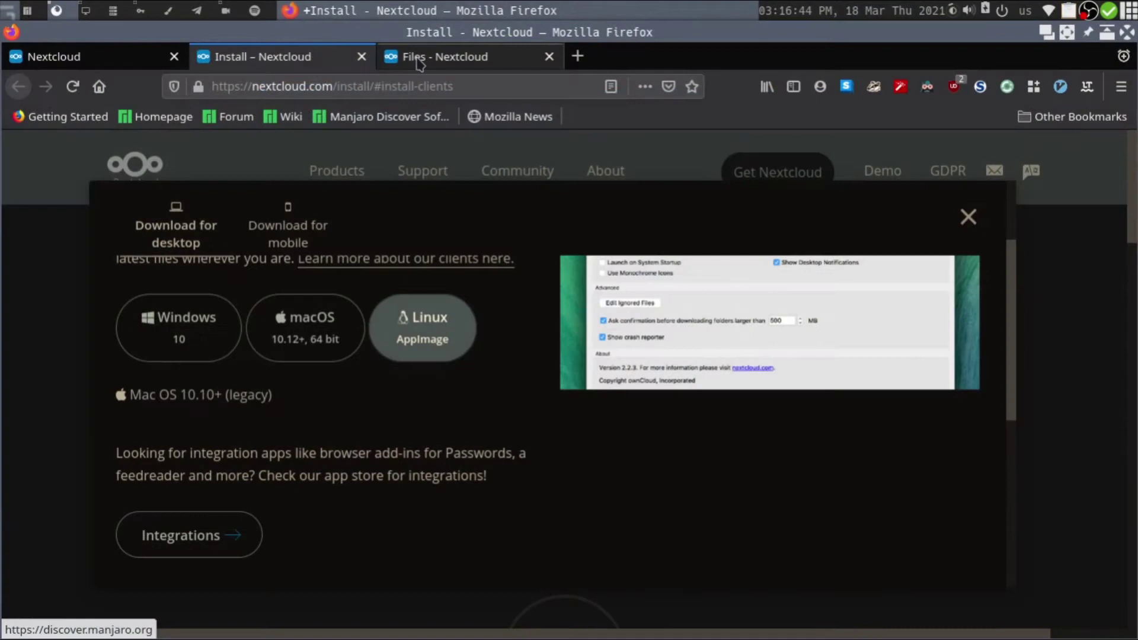
Step: Switch to the tab.digital Files tab in Firefox and scroll through the files
key("ctrl+Tab")
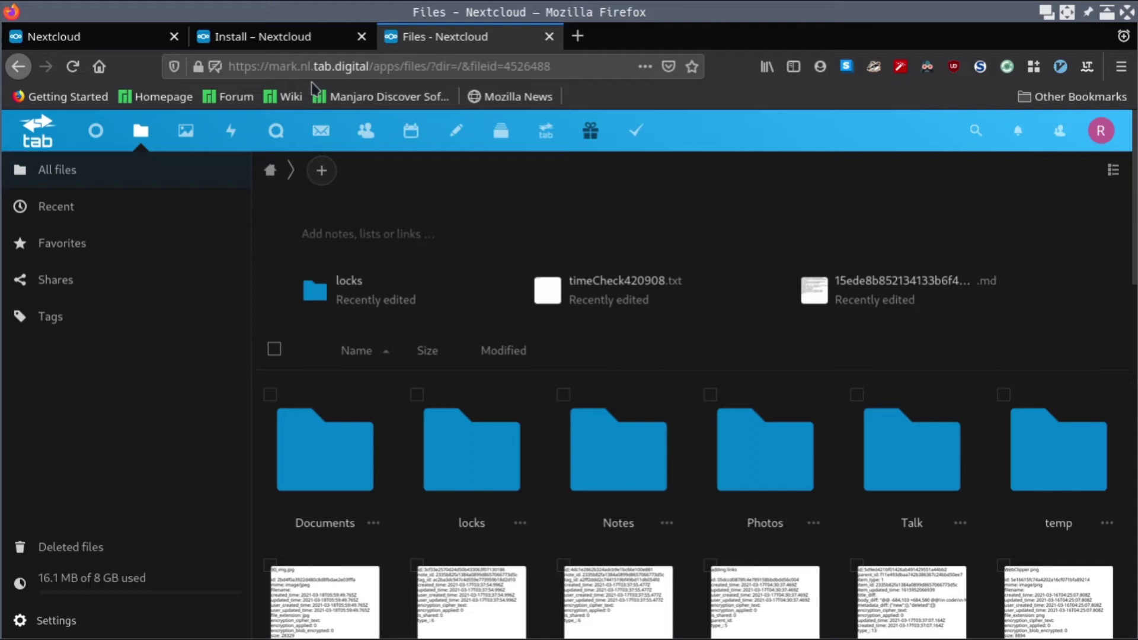
scroll(757, 323, "down", 3)
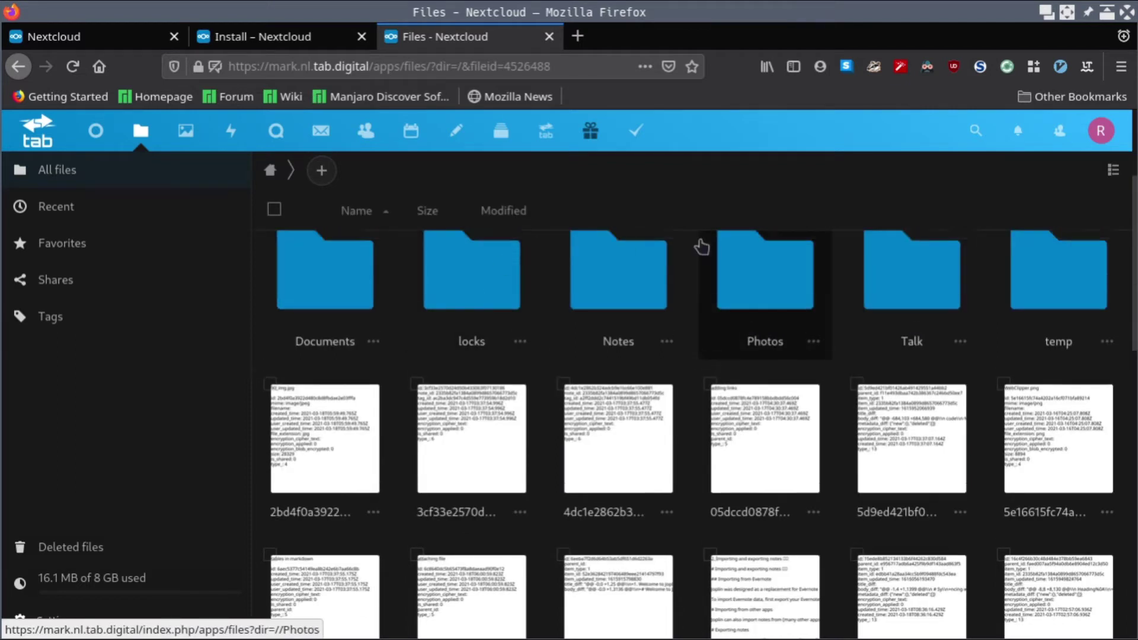
scroll(853, 249, "up", 3)
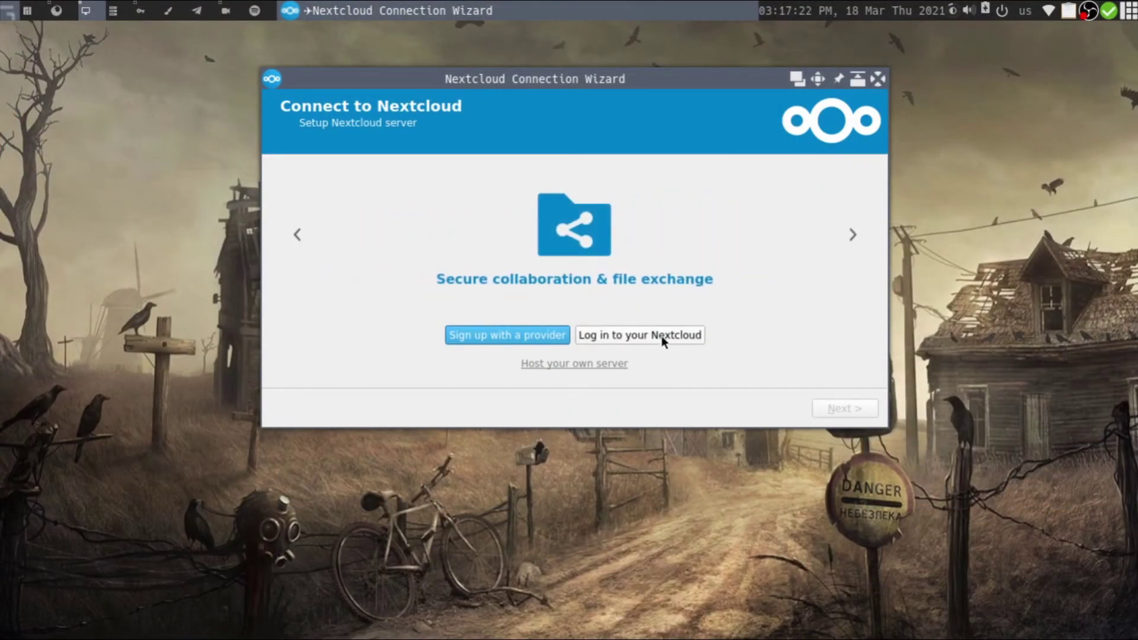
Step: Choose Log in to your Nextcloud in the Connection Wizard
left_click(662, 338)
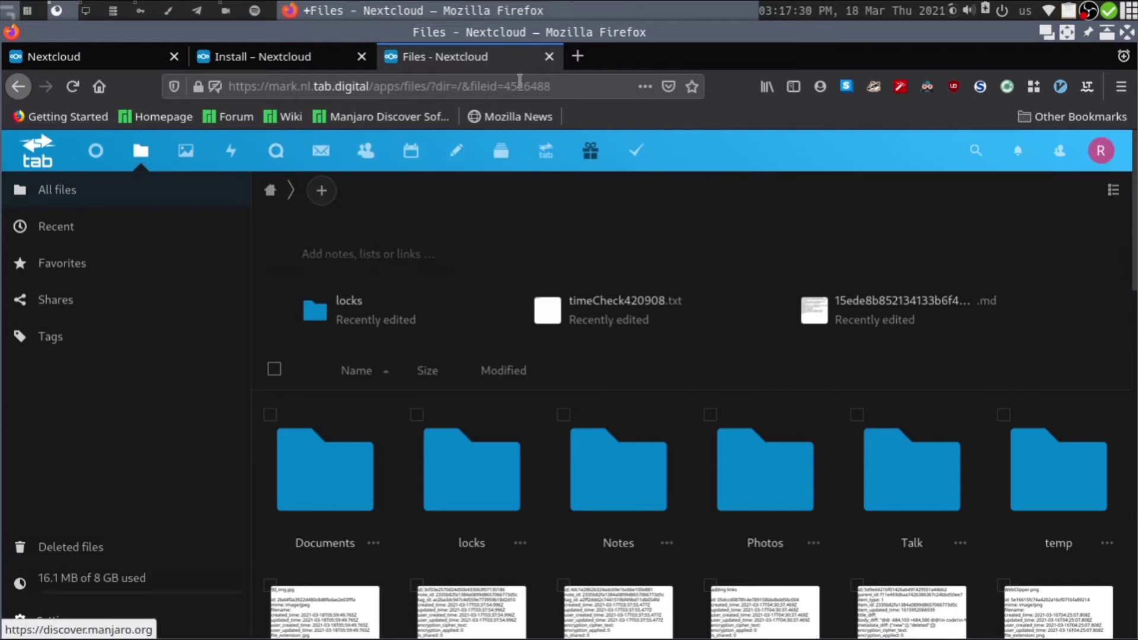
Step: Copy the Server address URL from tab.digital's Settings > Mobile & desktop page
left_click(1103, 153)
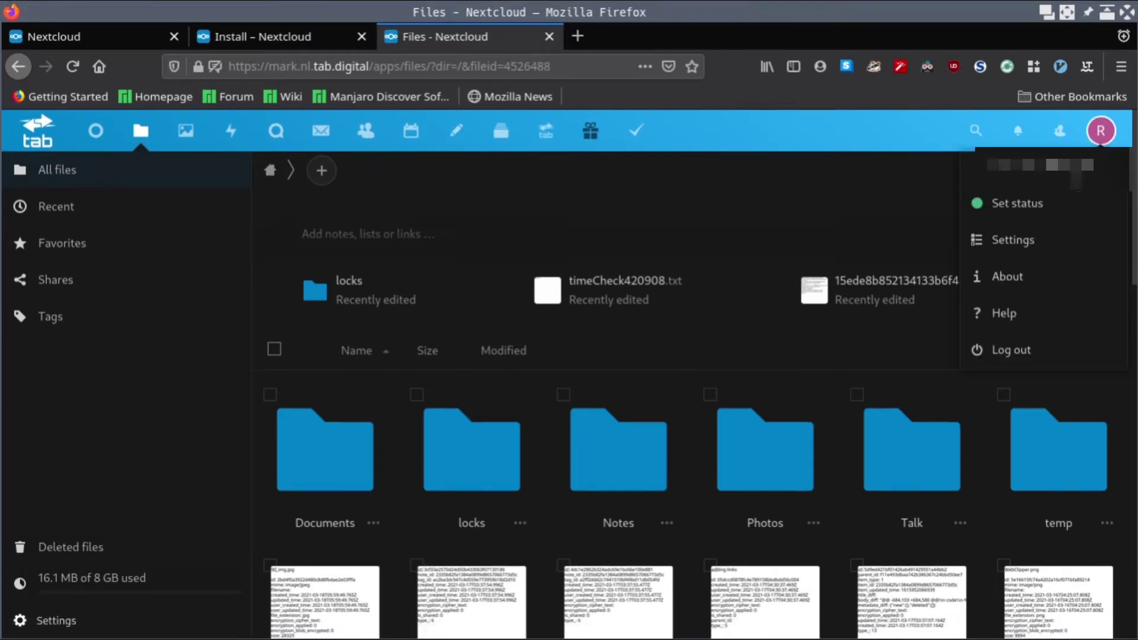
left_click(1011, 240)
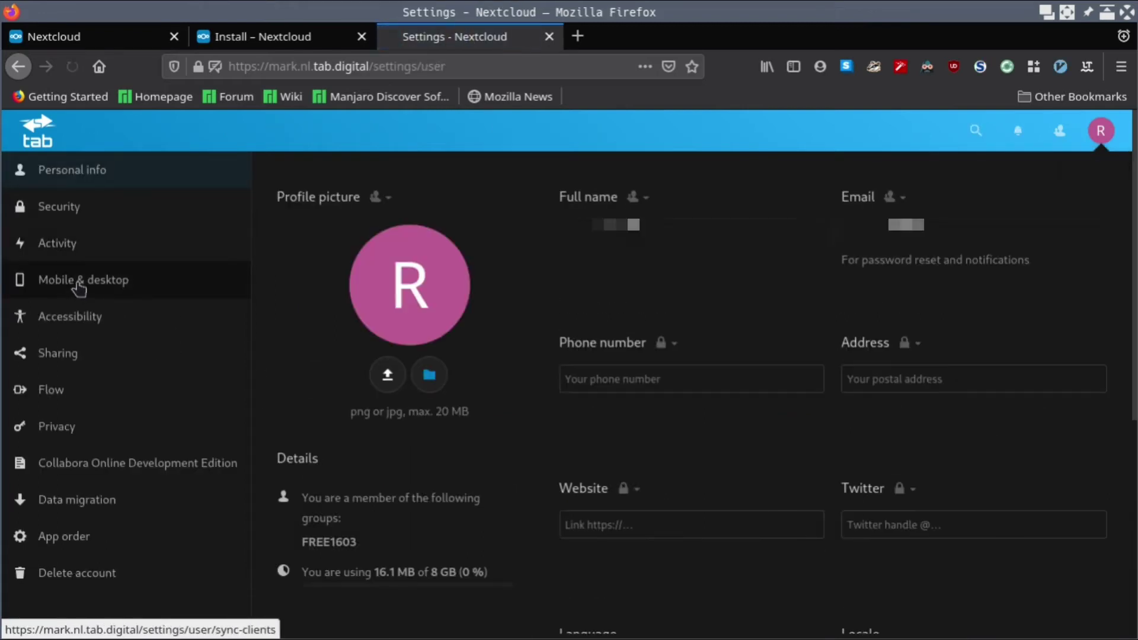
left_click(155, 285)
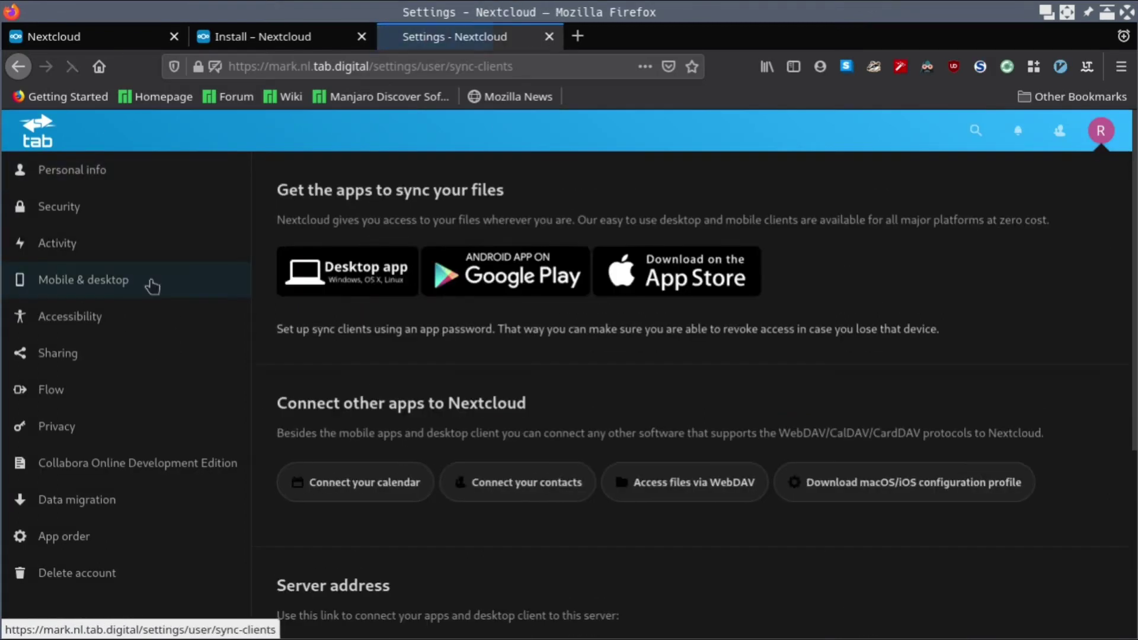
scroll(278, 302, "down", 4)
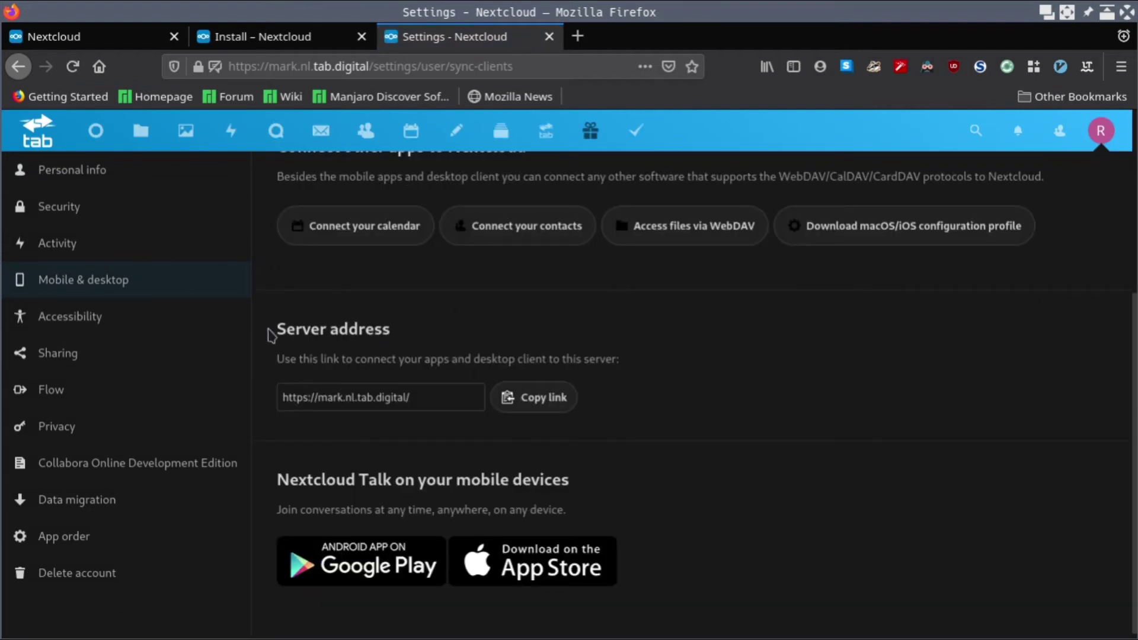
left_click_drag(271, 328, 405, 331)
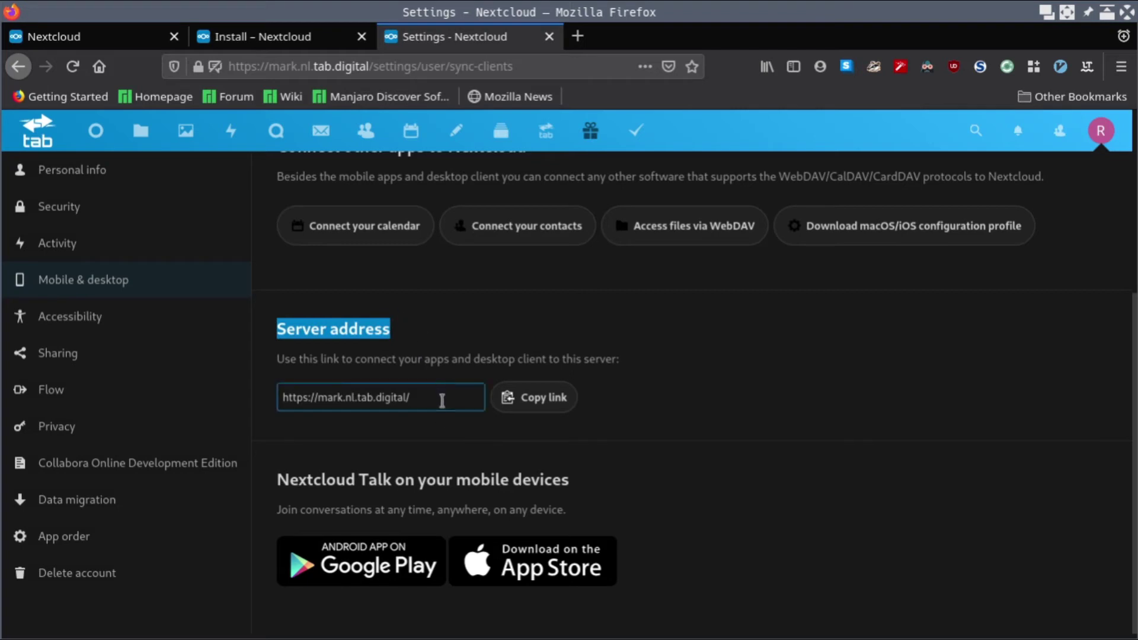
left_click_drag(442, 397, 279, 397)
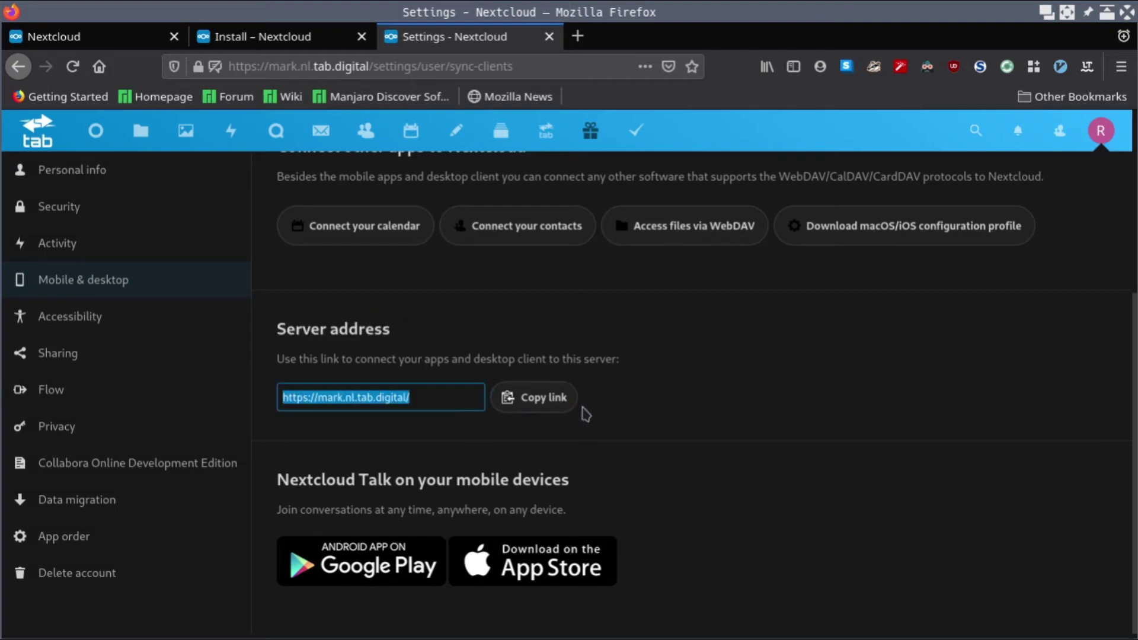
left_click(543, 403)
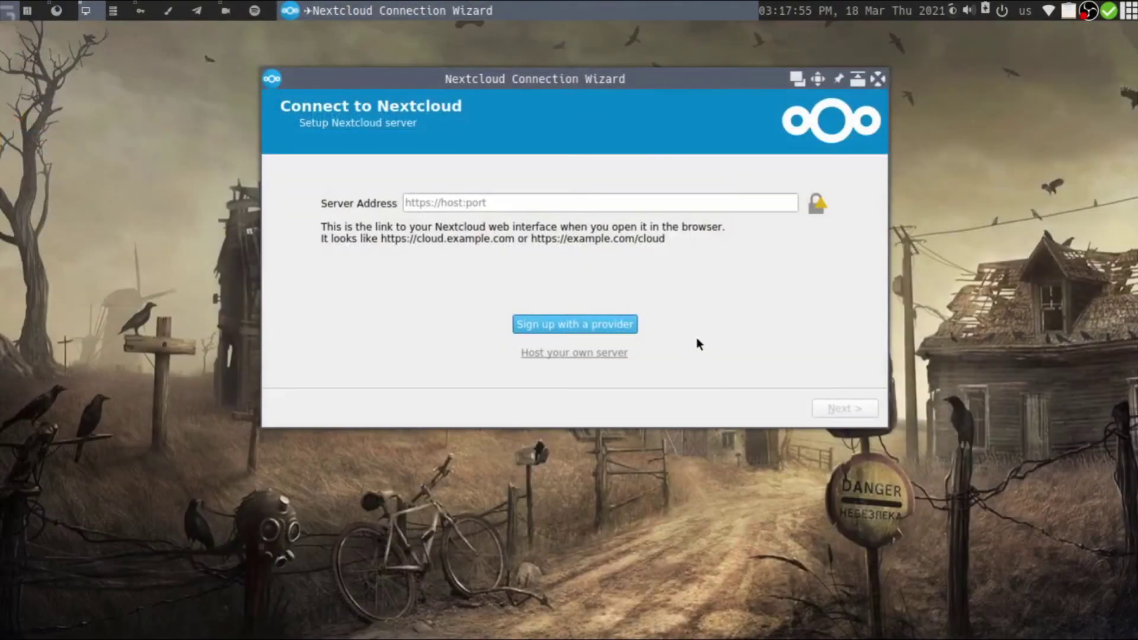
Step: Paste the copied server URL into the wizard's Server Address field
left_click(518, 206)
key("ctrl+v")
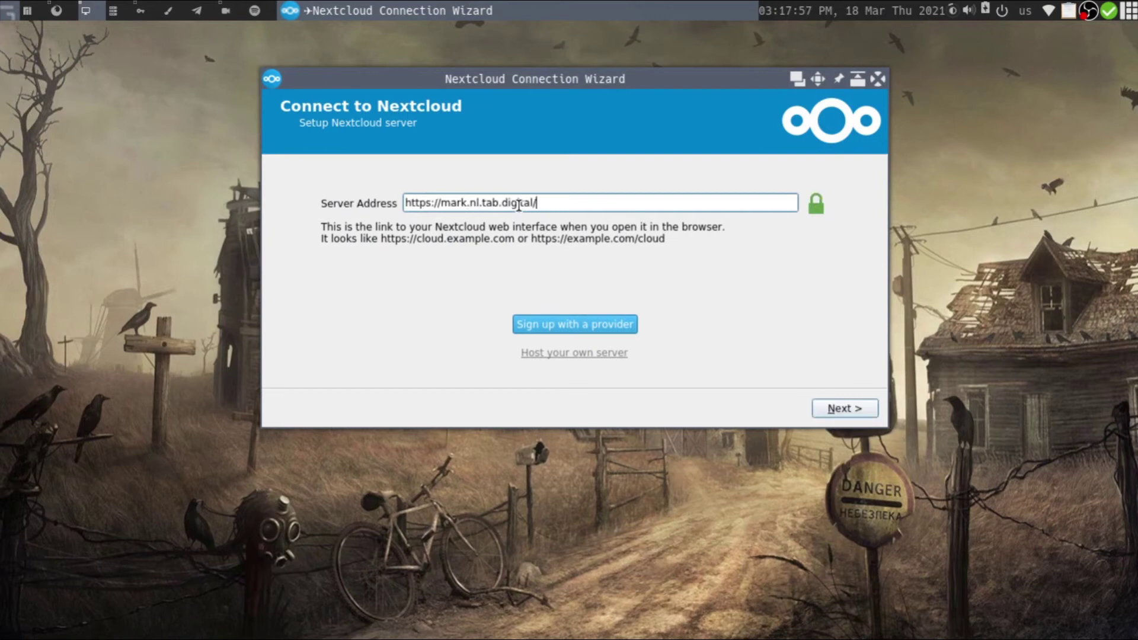
left_click_drag(614, 210, 285, 196)
left_click(598, 211)
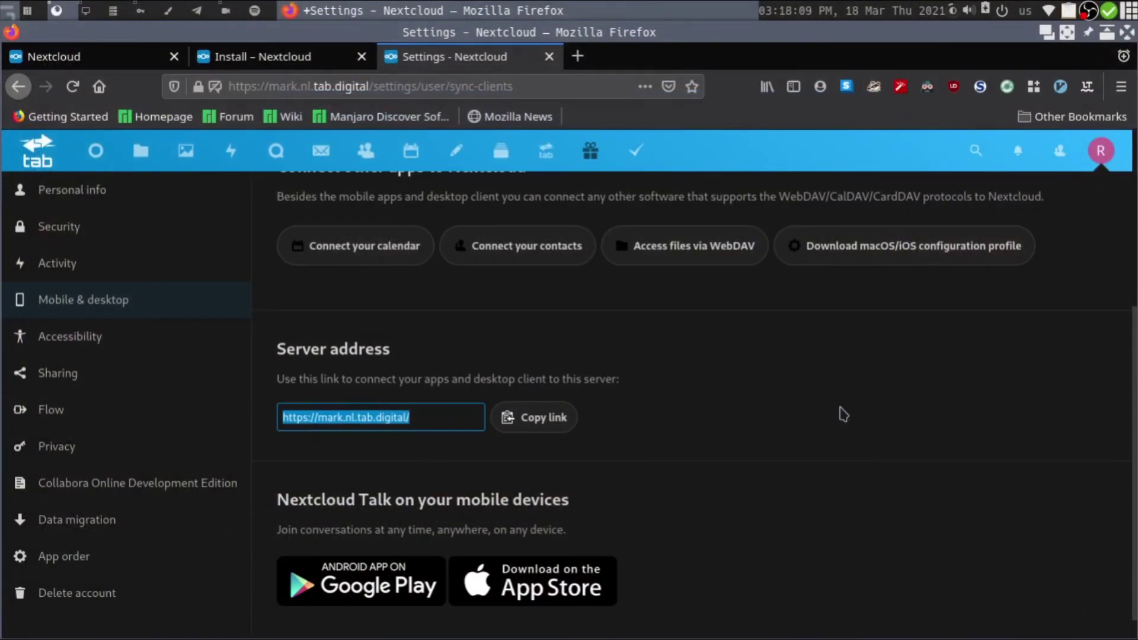
Step: Review the Connect other apps WebDAV section, then close the Nextcloud Connection Wizard
scroll(738, 349, "up", 3)
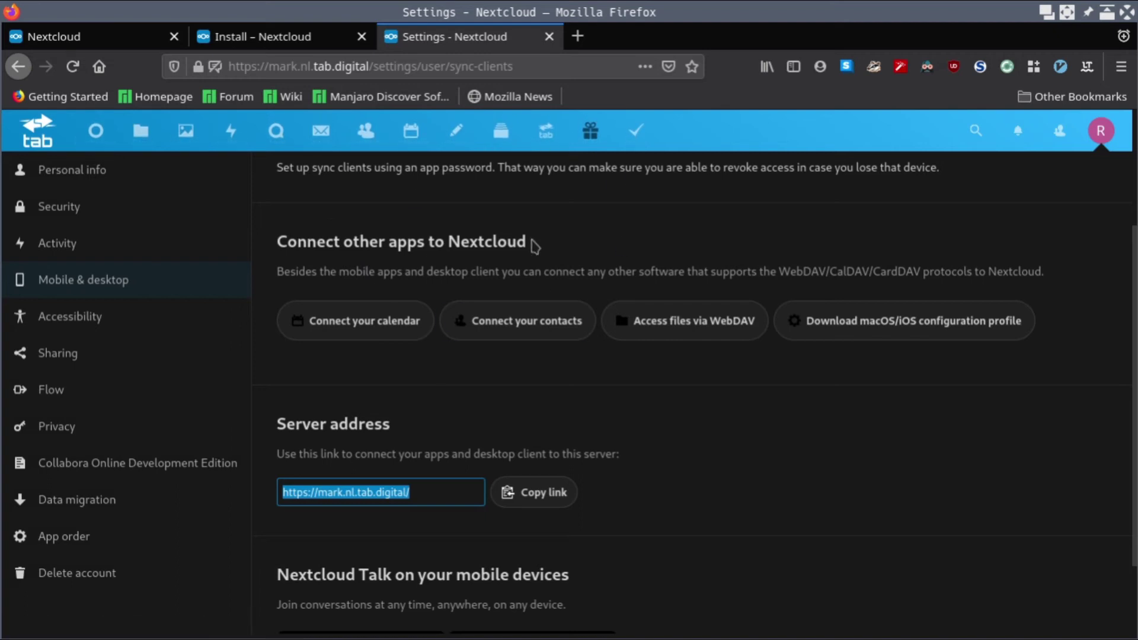
key("alt+Tab")
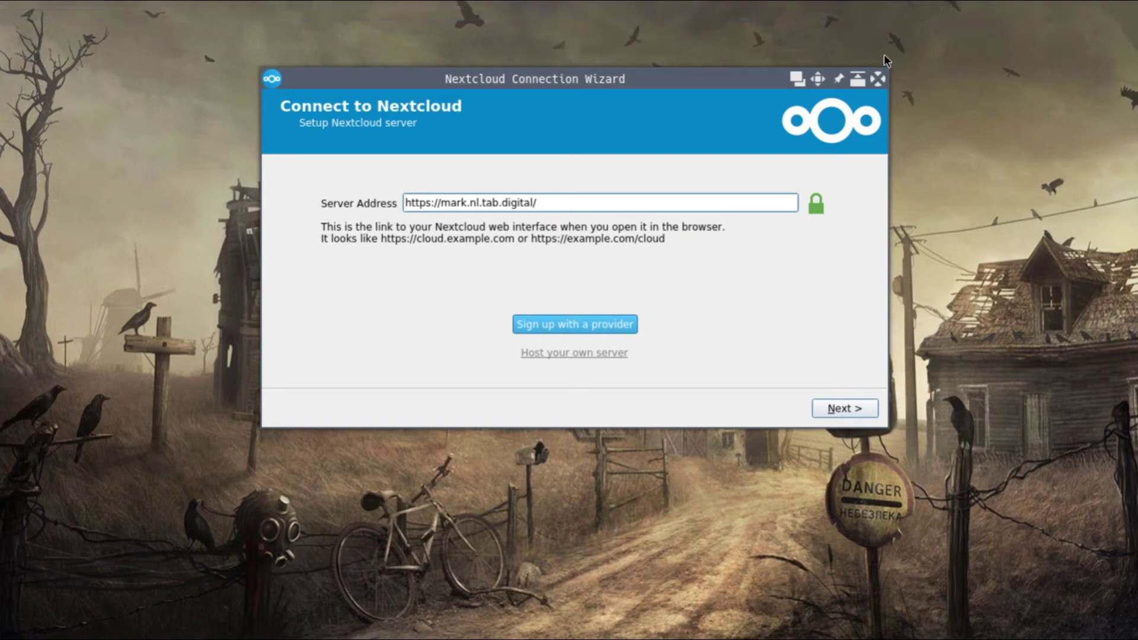
left_click(877, 77)
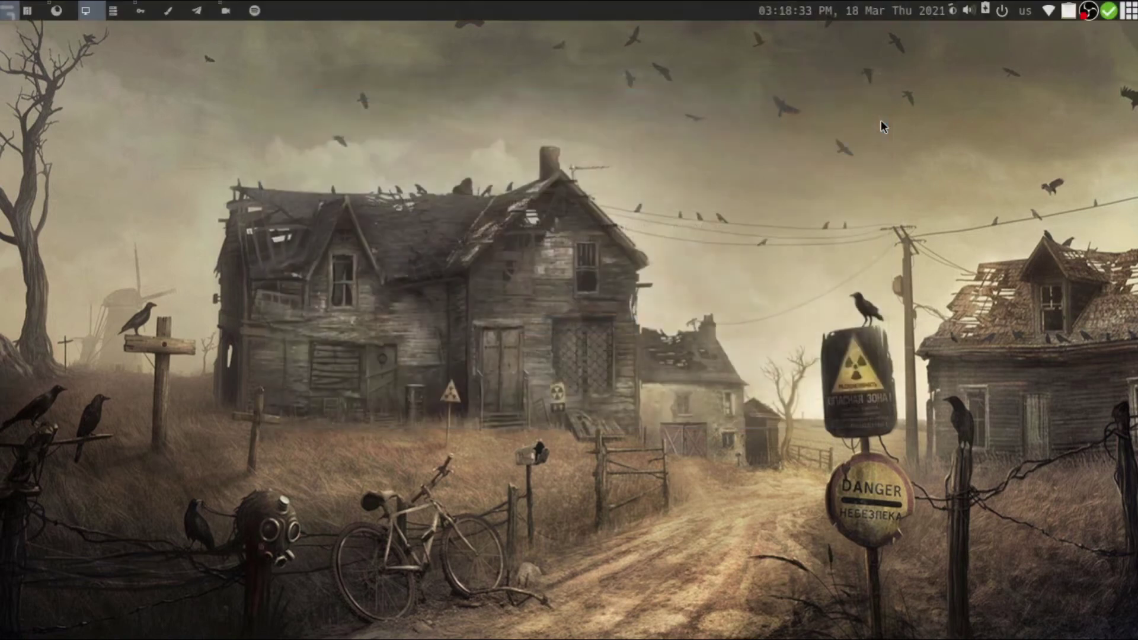
key("alt+space")
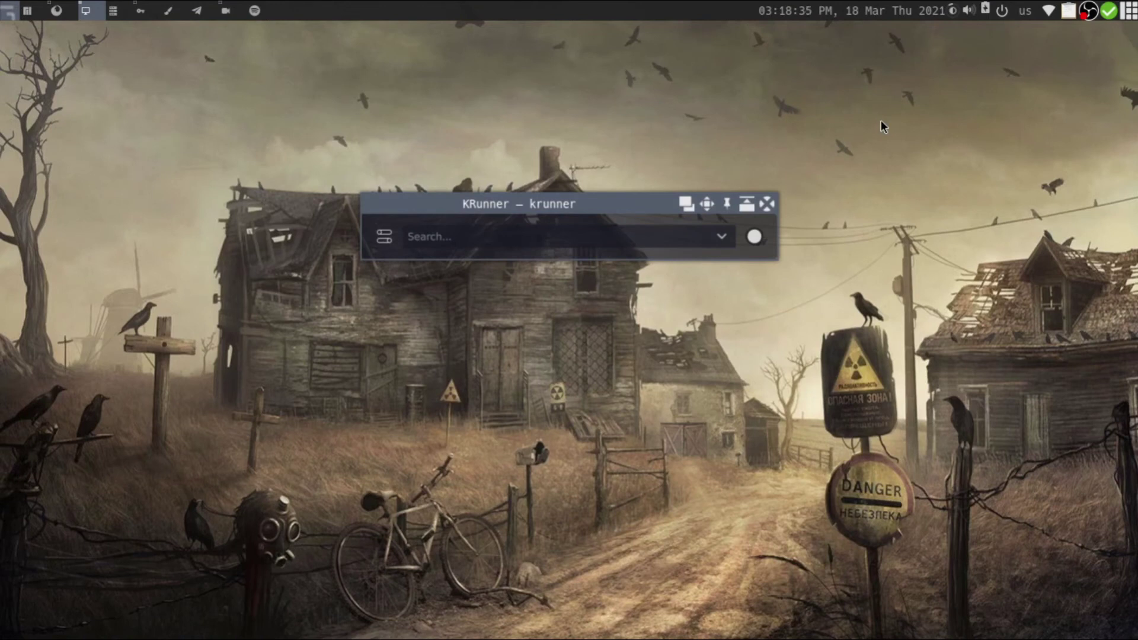
Step: Launch Joplin from KRunner, opening it on the "1. Basics" note
type("xpdf")
key("Return")
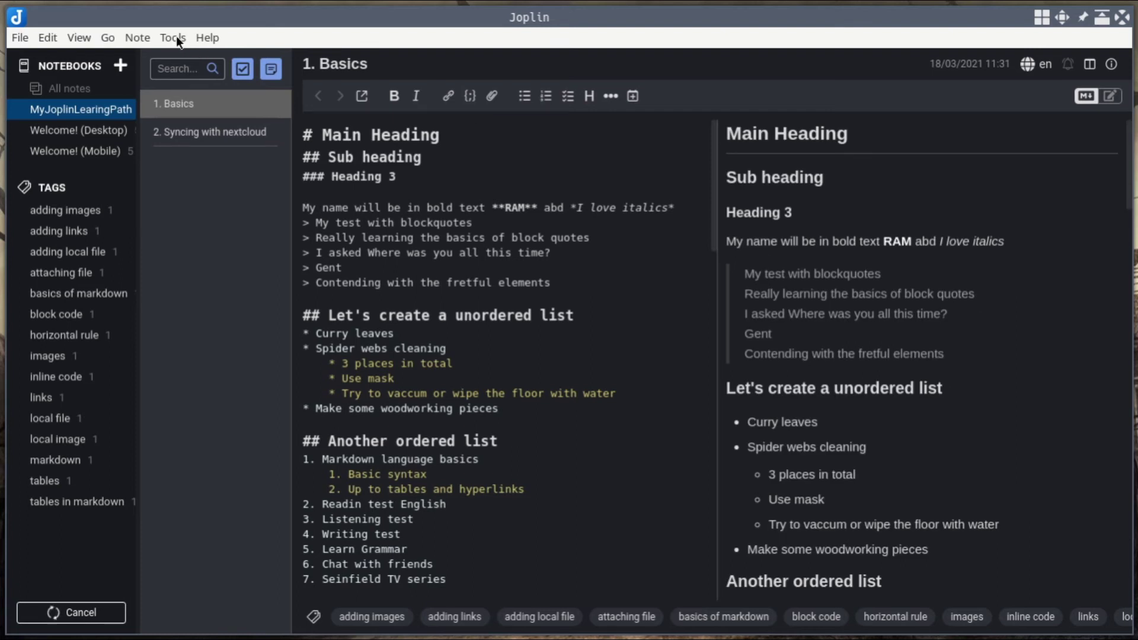
Step: Open Joplin's Synchronization options and review the Nextcloud WebDAV URL, username and password
left_click(176, 36)
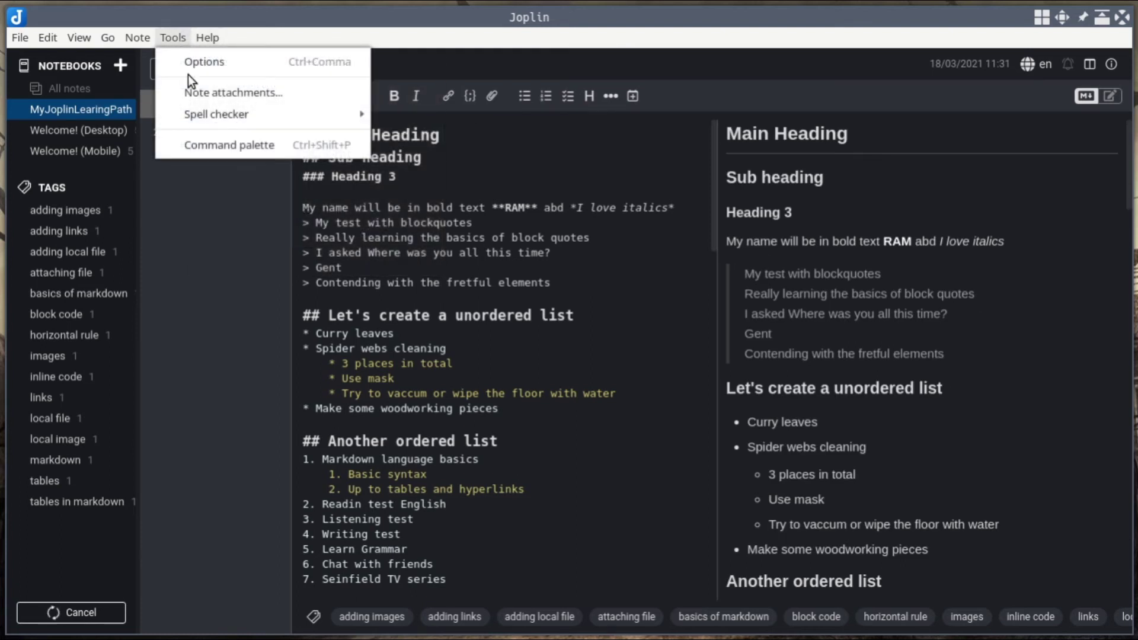
left_click(189, 64)
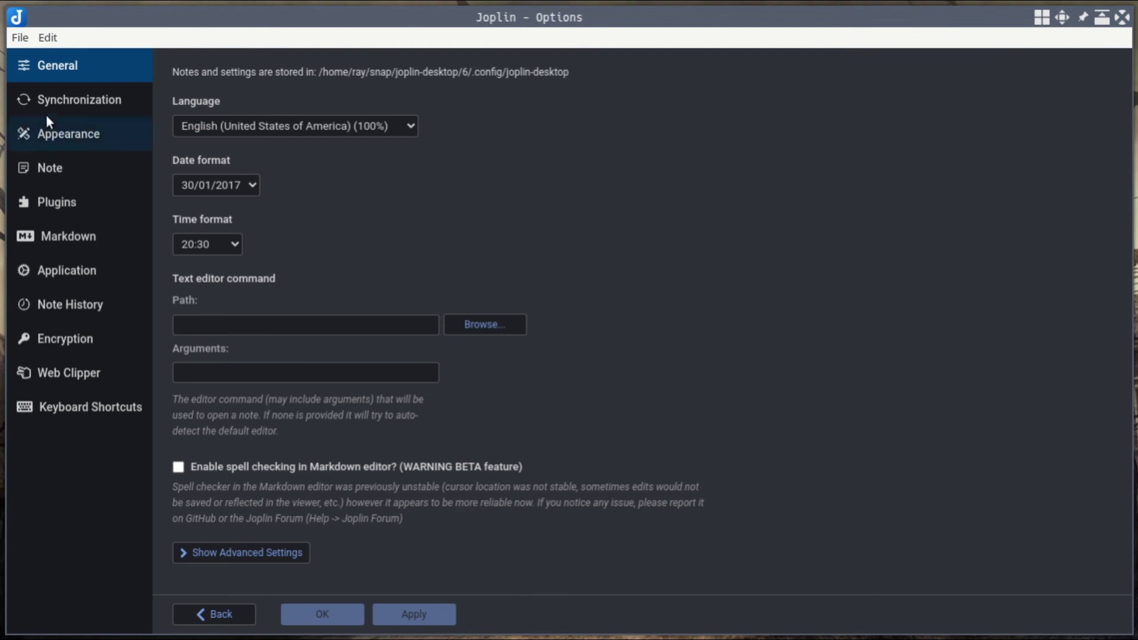
left_click(54, 98)
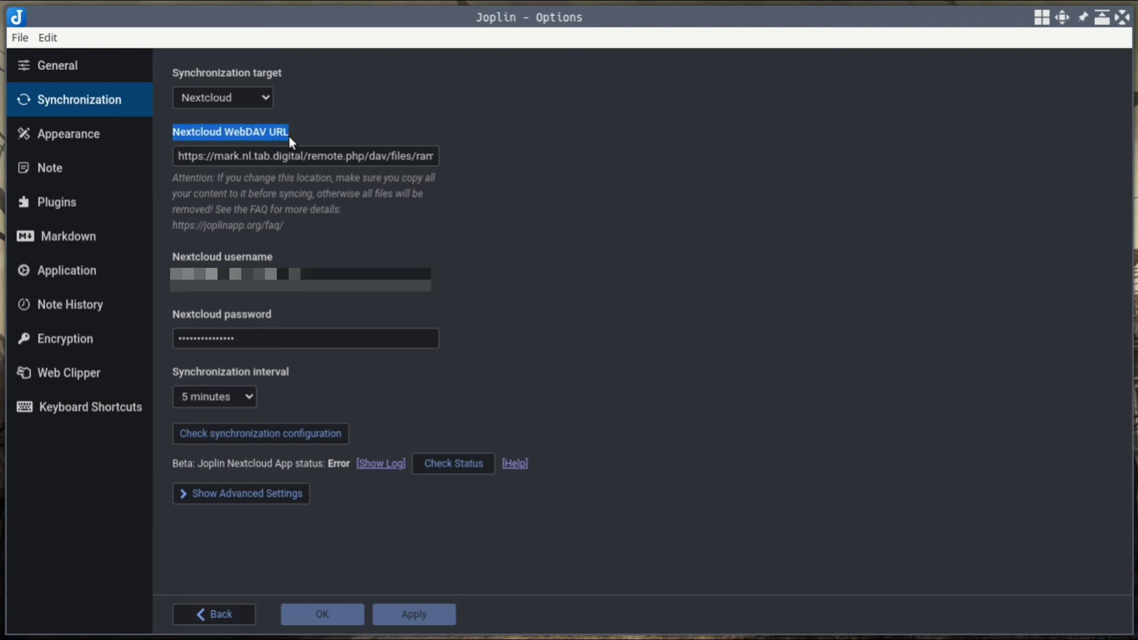
left_click_drag(184, 156, 231, 135)
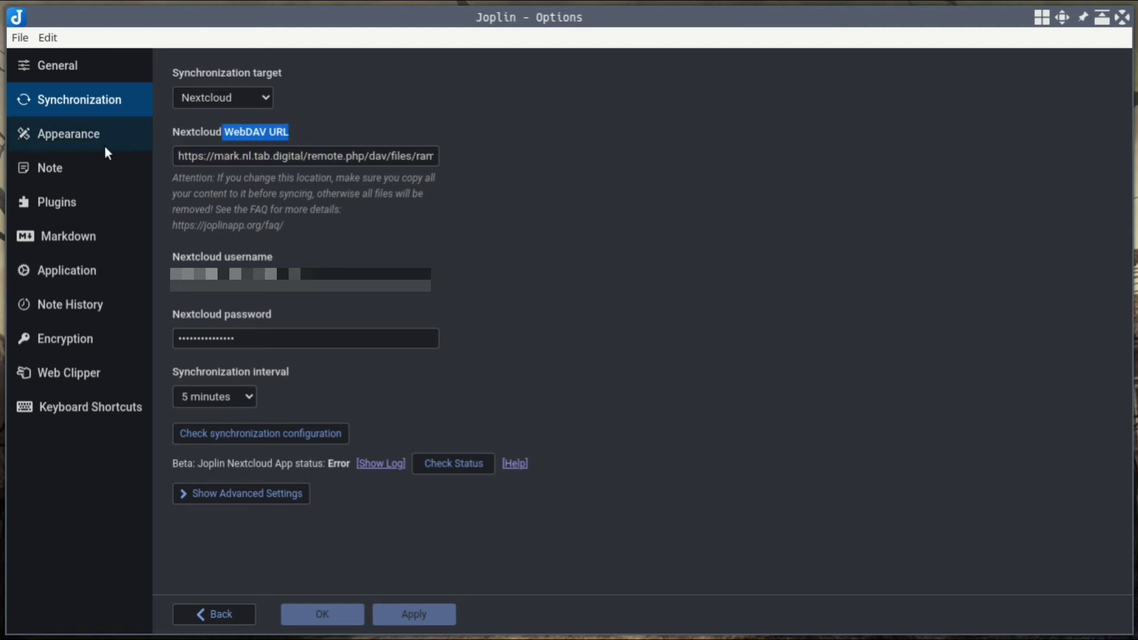
left_click(637, 182)
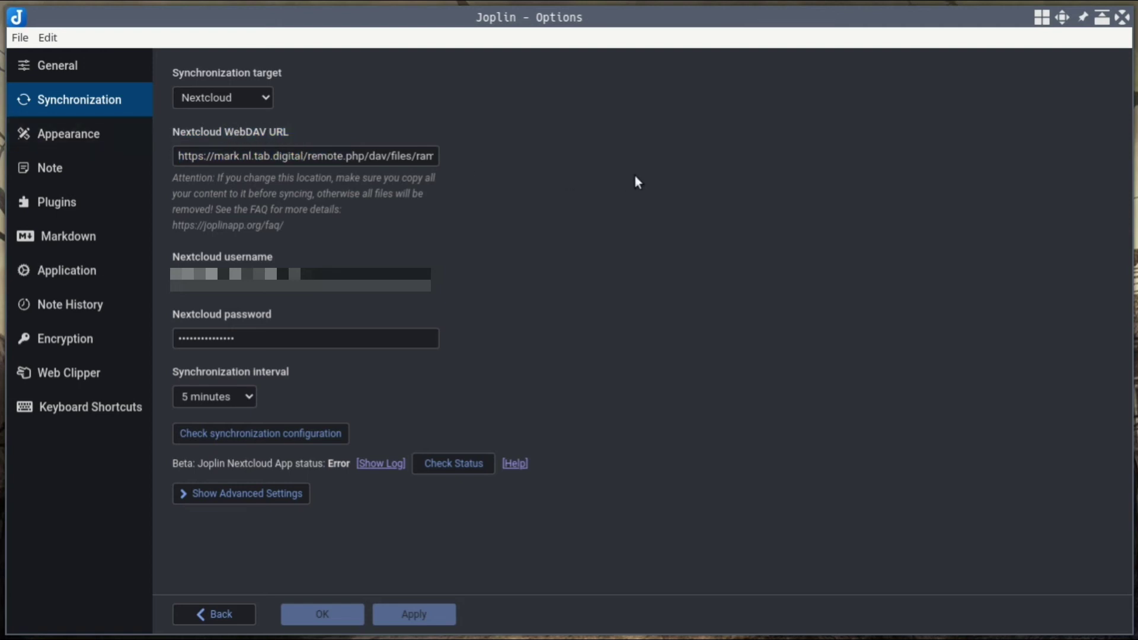
mouse_move(173, 254)
left_mouse_down()
mouse_move(301, 273)
mouse_move(178, 274)
left_mouse_up()
left_click_drag(266, 338, 178, 338)
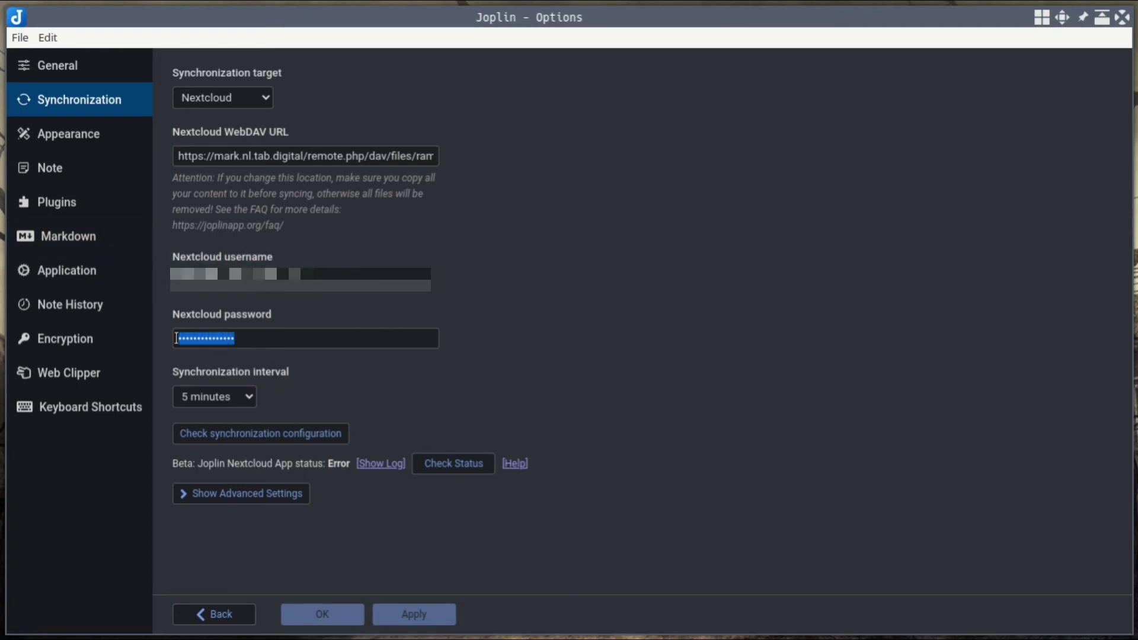
key("alt+Tab")
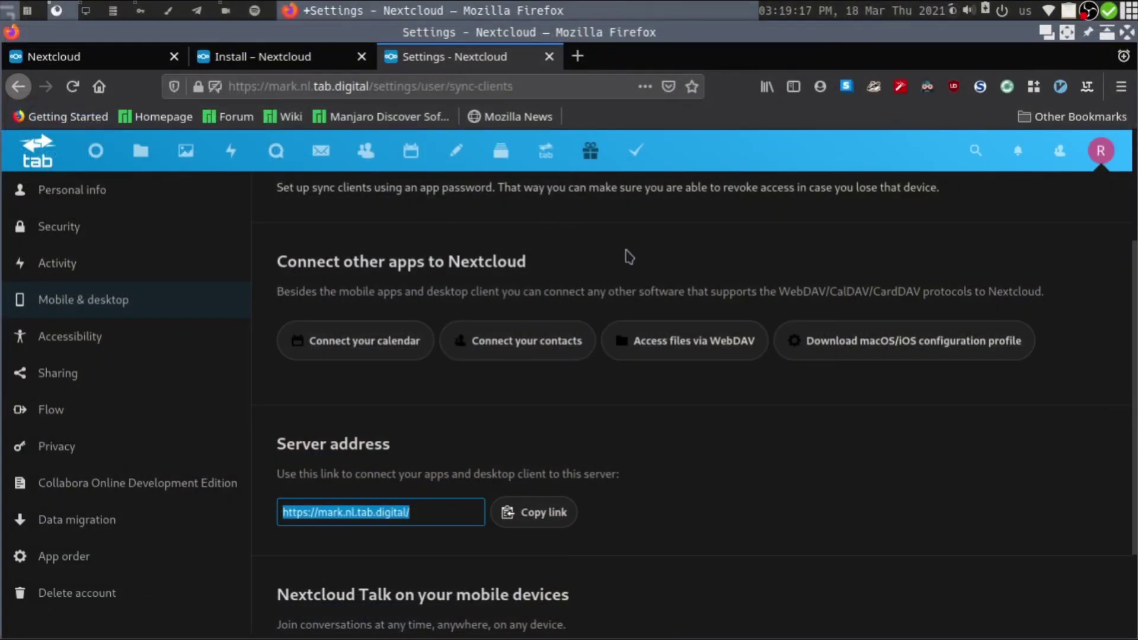
key("alt+Tab")
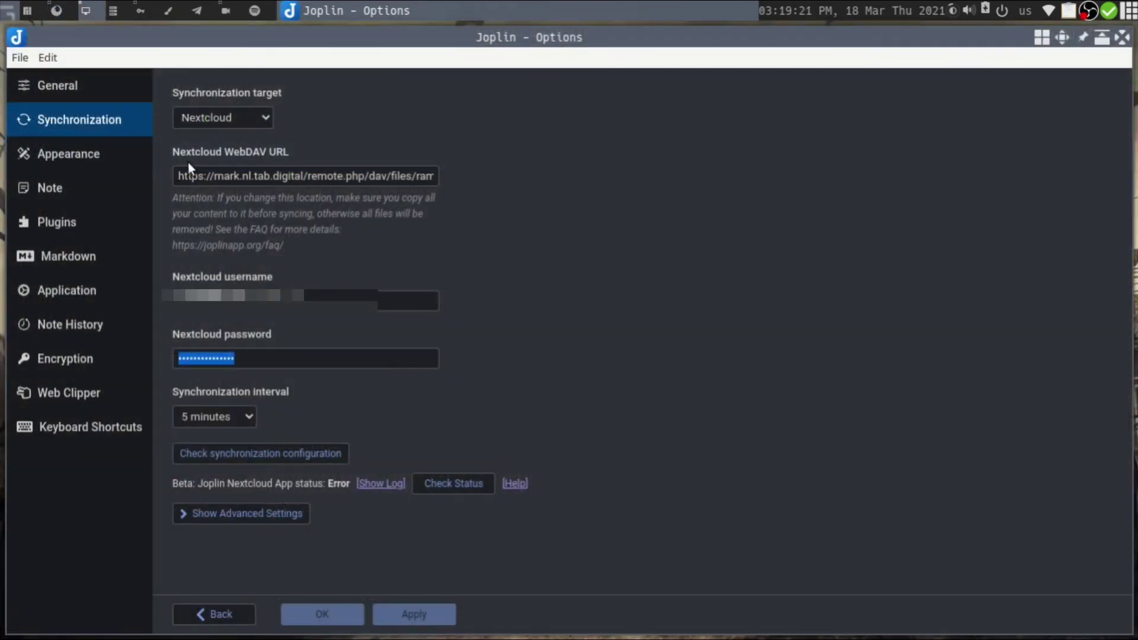
double_click(240, 153)
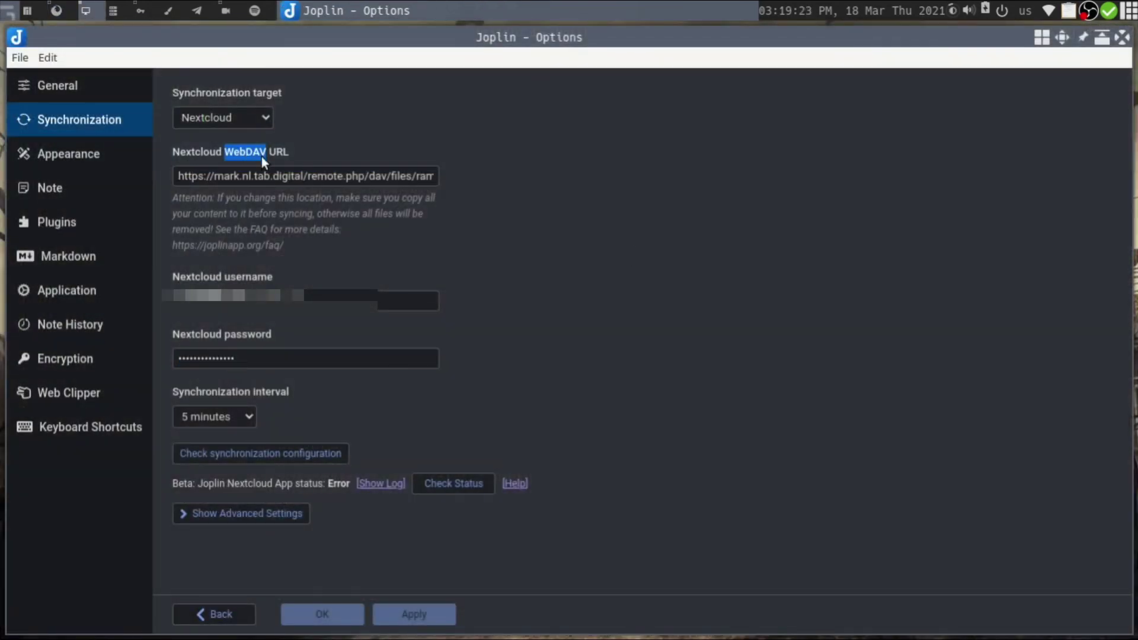
key("alt+Tab")
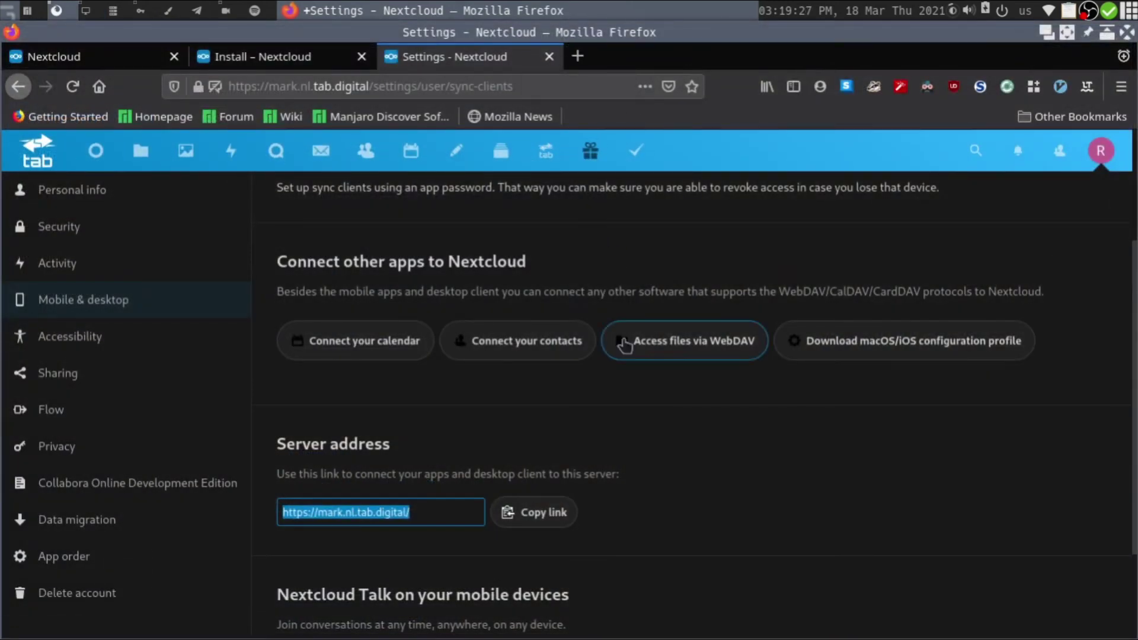
Step: Copy the remote.php/dav WebDAV address from the Nextcloud Files settings panel
scroll(624, 344, "up", 3)
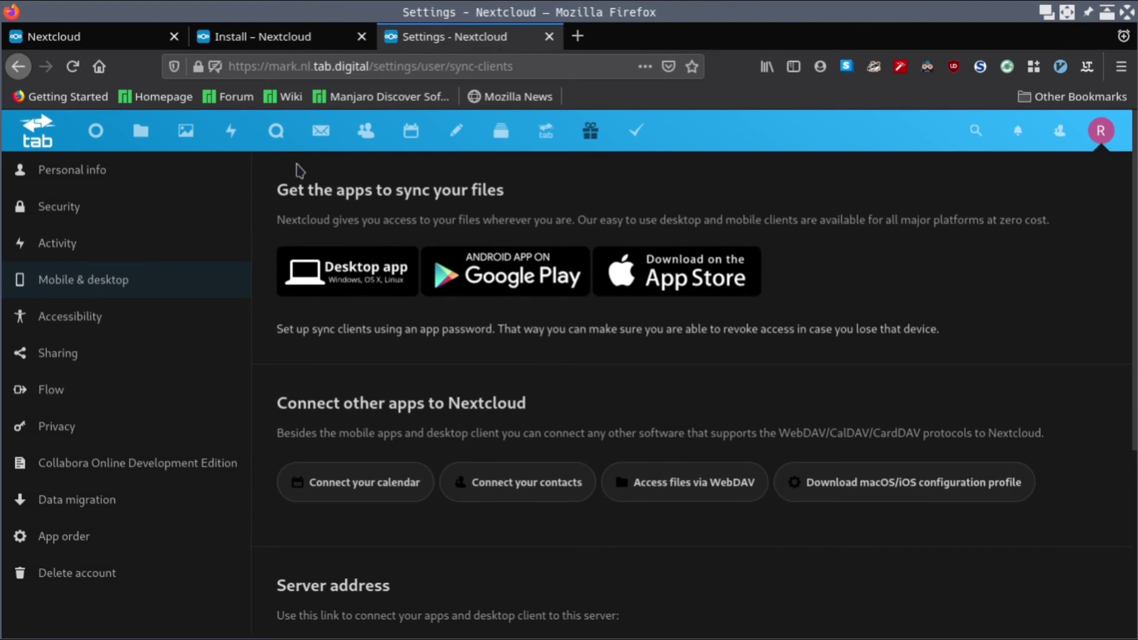
left_click(142, 132)
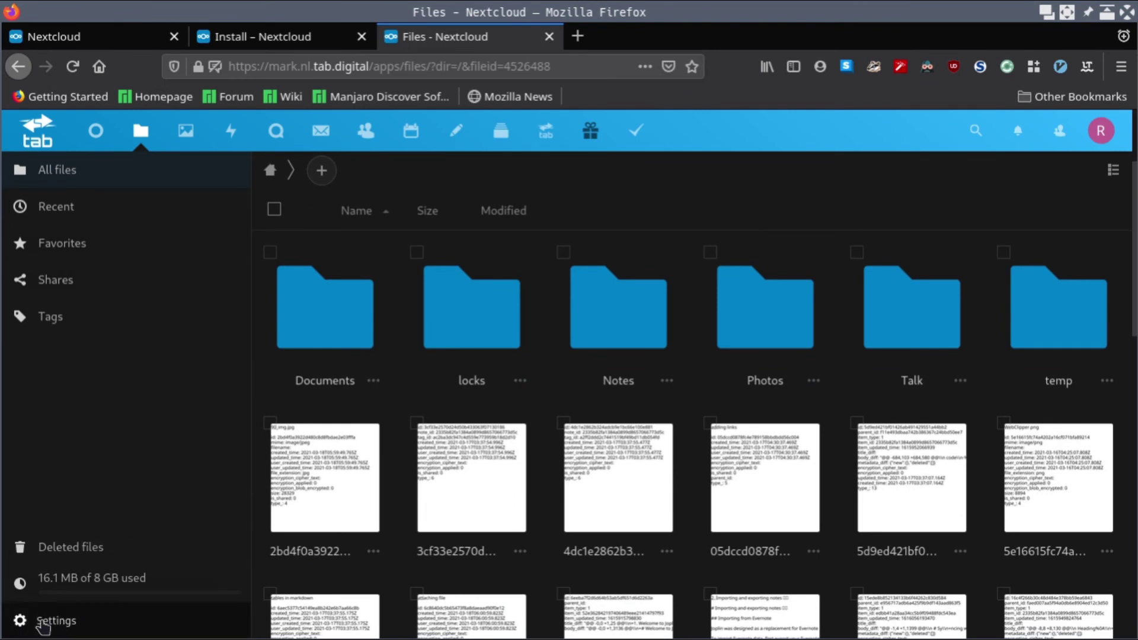
left_click(45, 620)
scroll(89, 435, "down", 1)
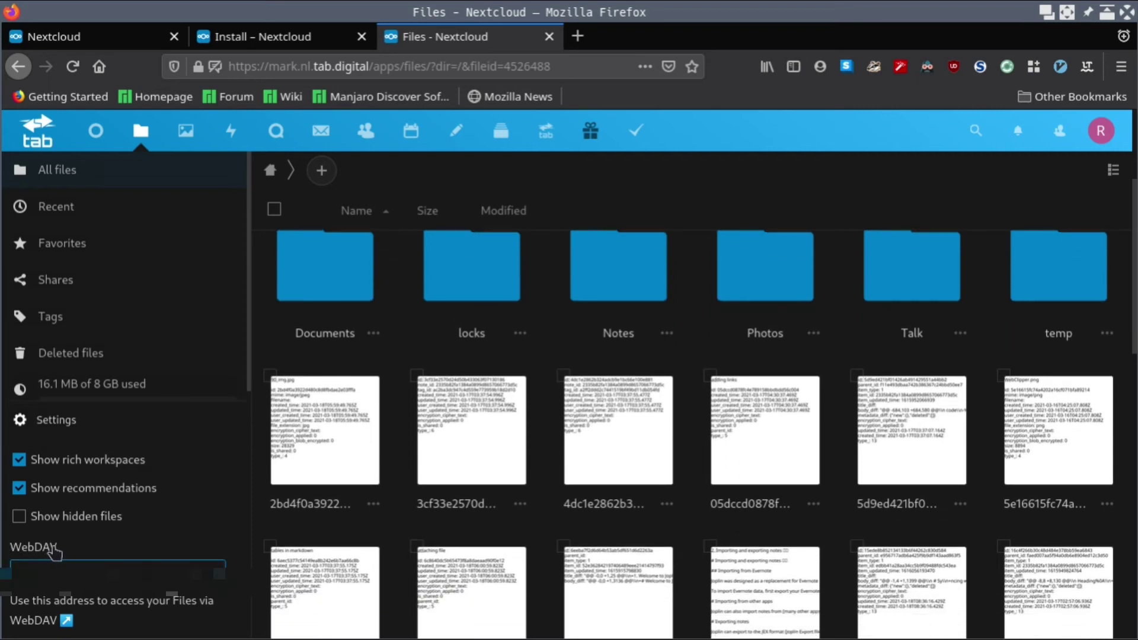
left_click(23, 572)
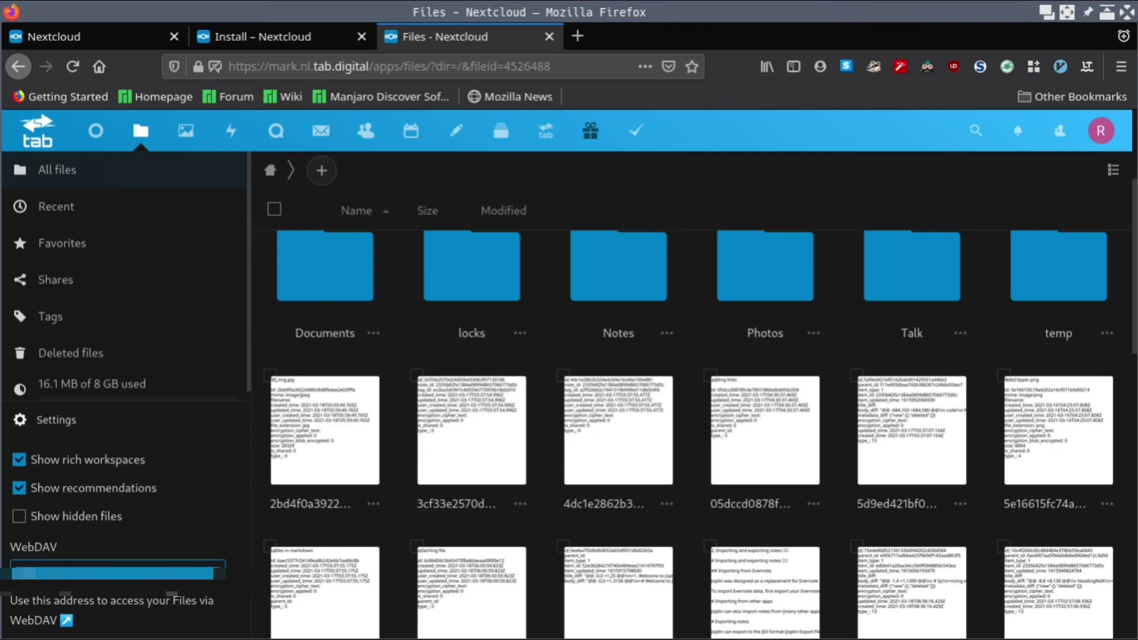
right_click(54, 574)
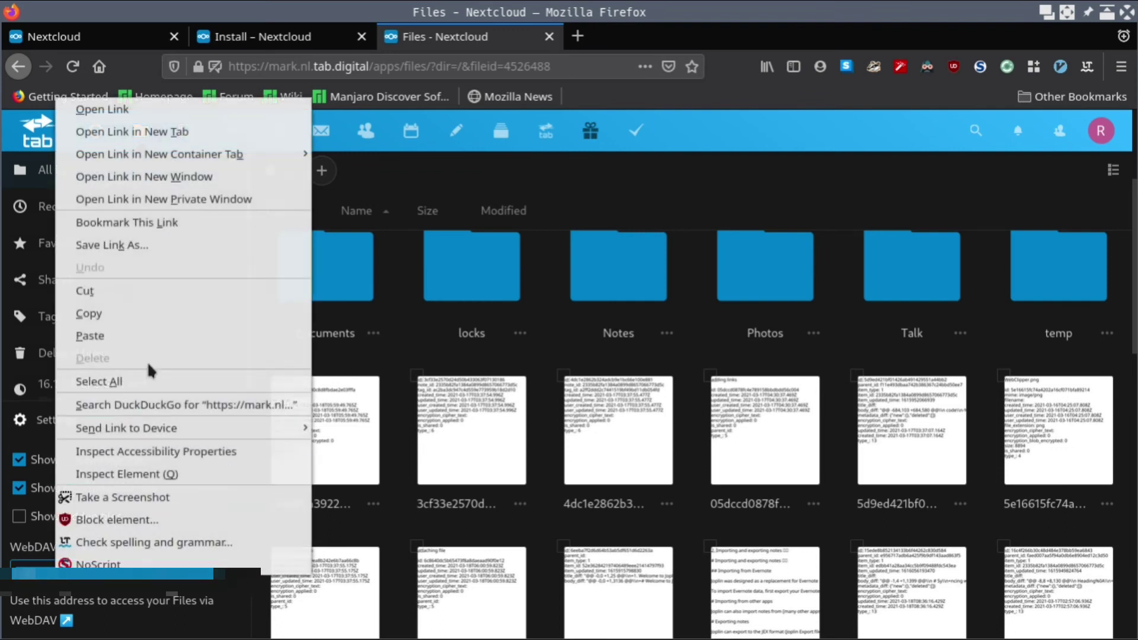
left_click(145, 316)
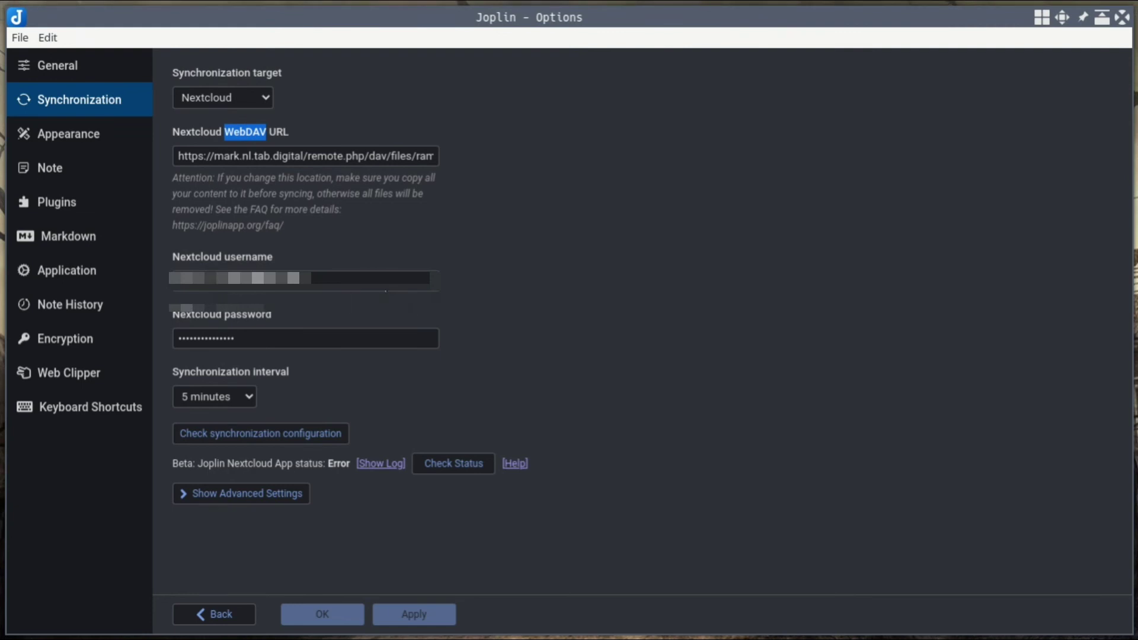
Step: Select the Nextcloud username in Joplin's sync fields, then return to Firefox's Nextcloud Files page
left_click_drag(315, 278, 170, 278)
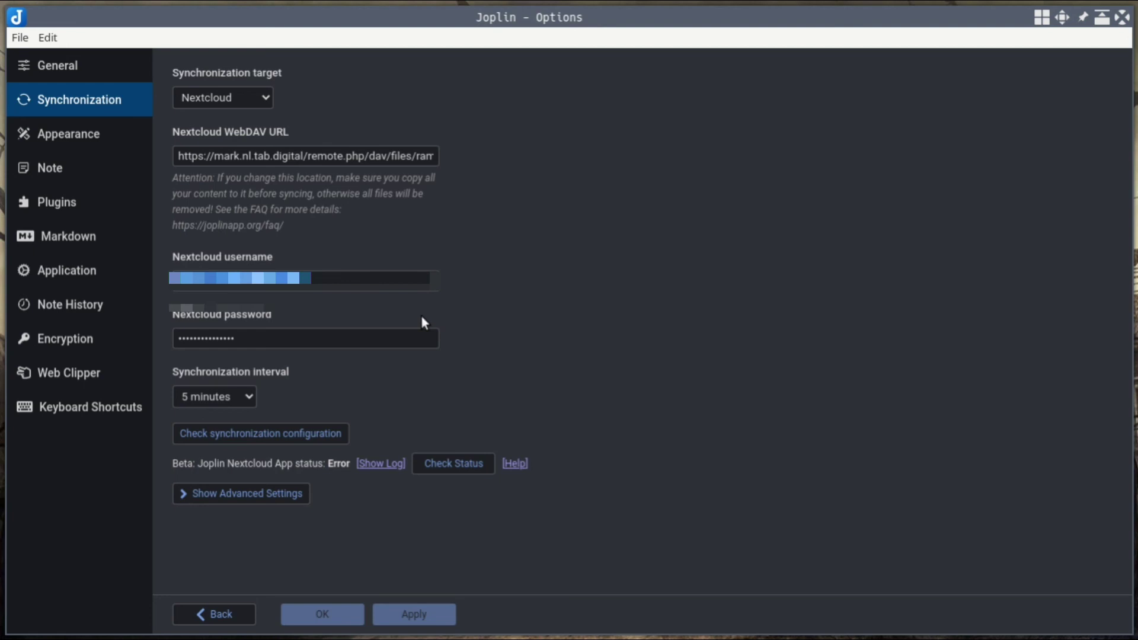
key("alt+Tab")
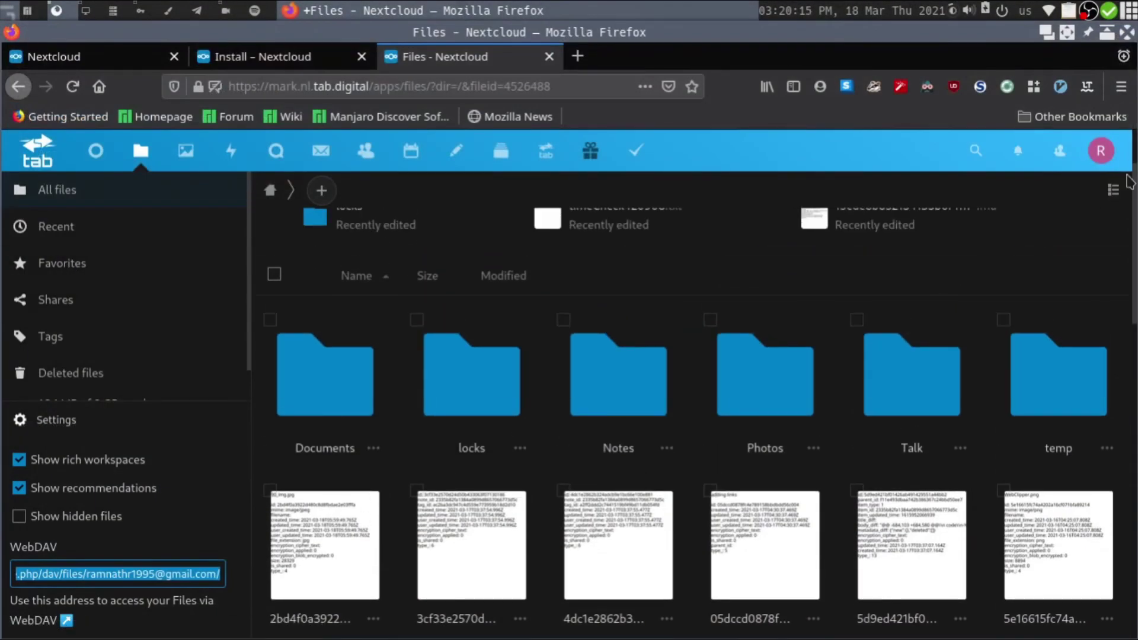
Step: Review Nextcloud's personal Security settings, close that tab, and return to Joplin's Synchronization options
left_click(1099, 152)
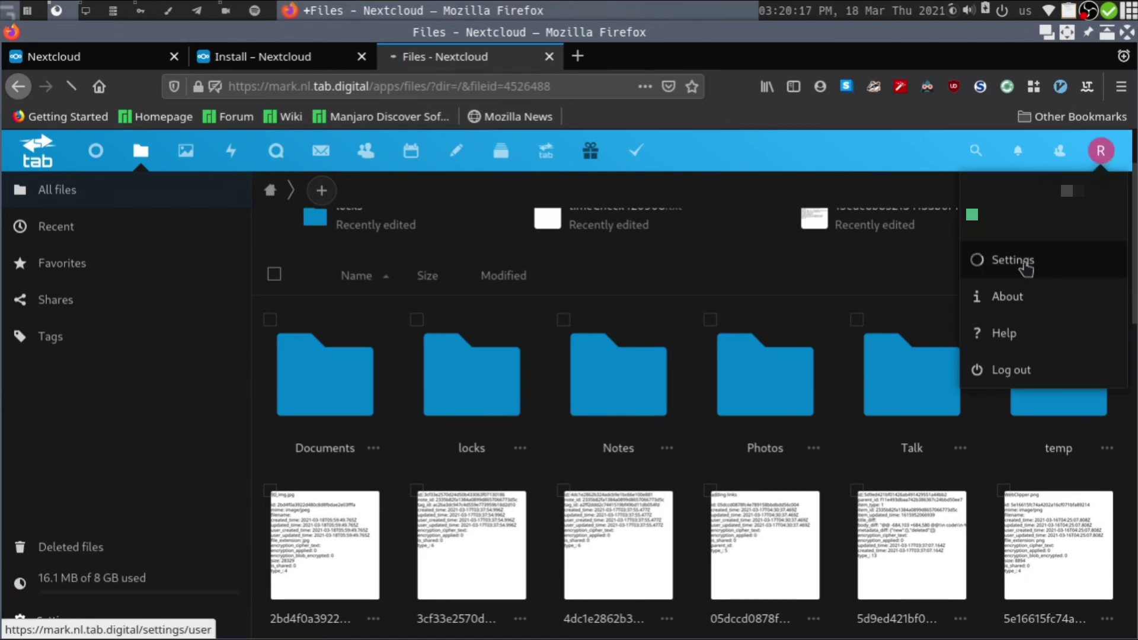
left_click(975, 261)
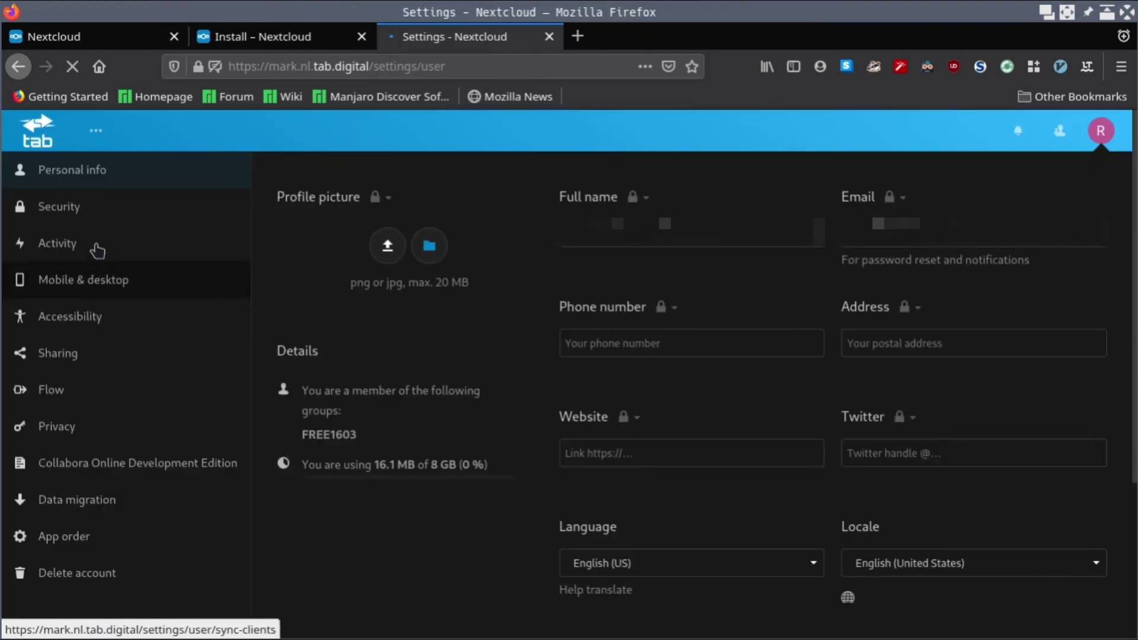
left_click(101, 221)
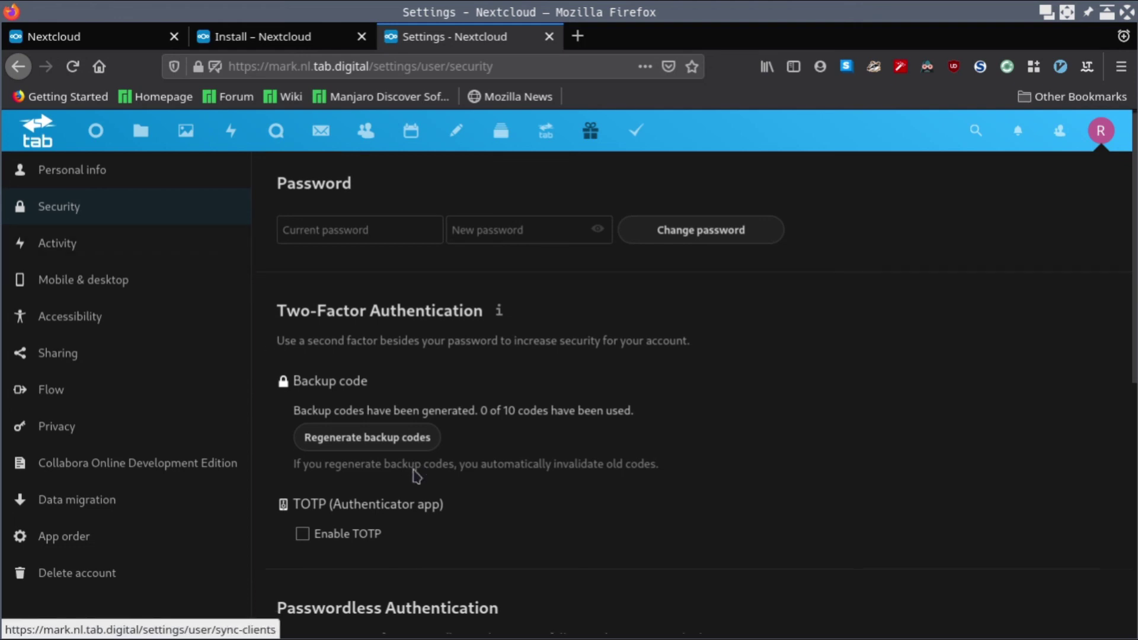
scroll(385, 462, "down", 3)
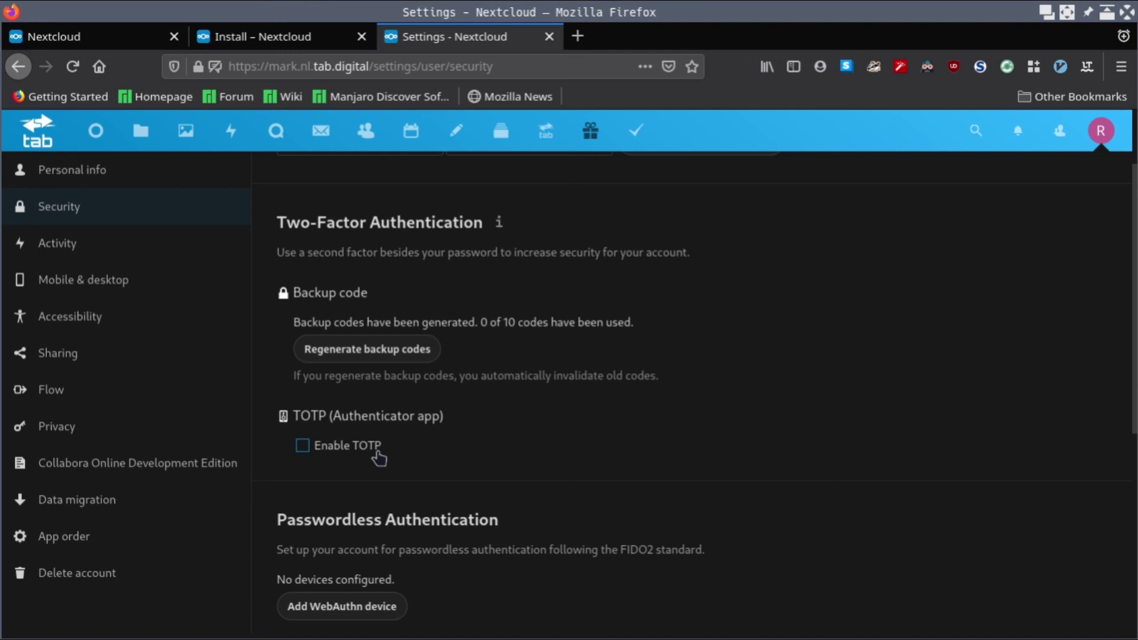
scroll(782, 403, "up", 3)
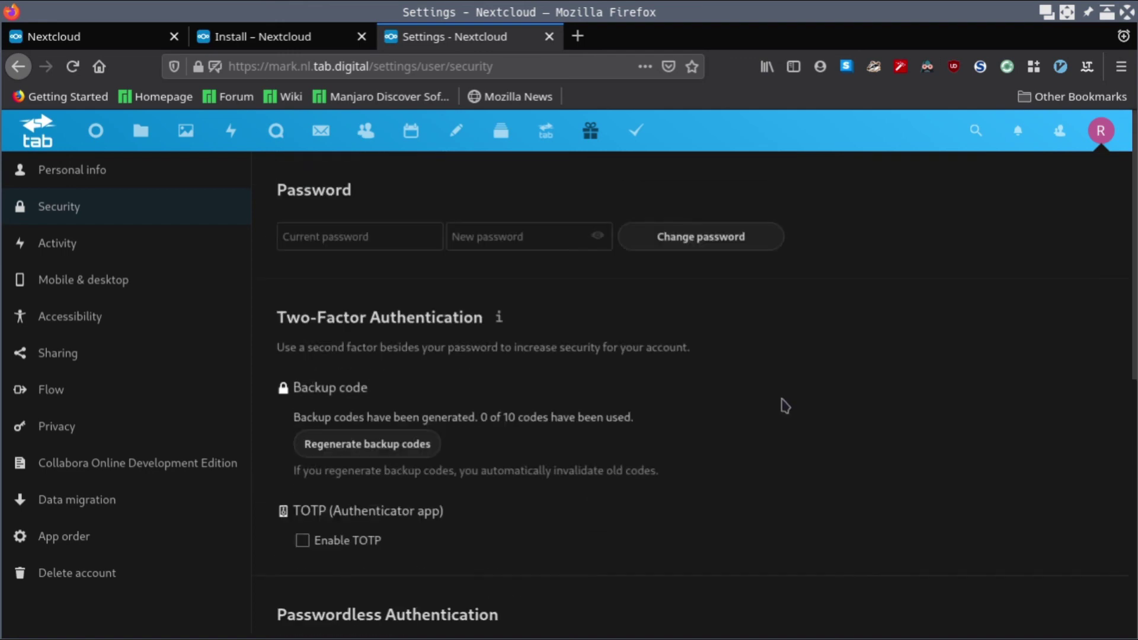
scroll(393, 415, "down", 3)
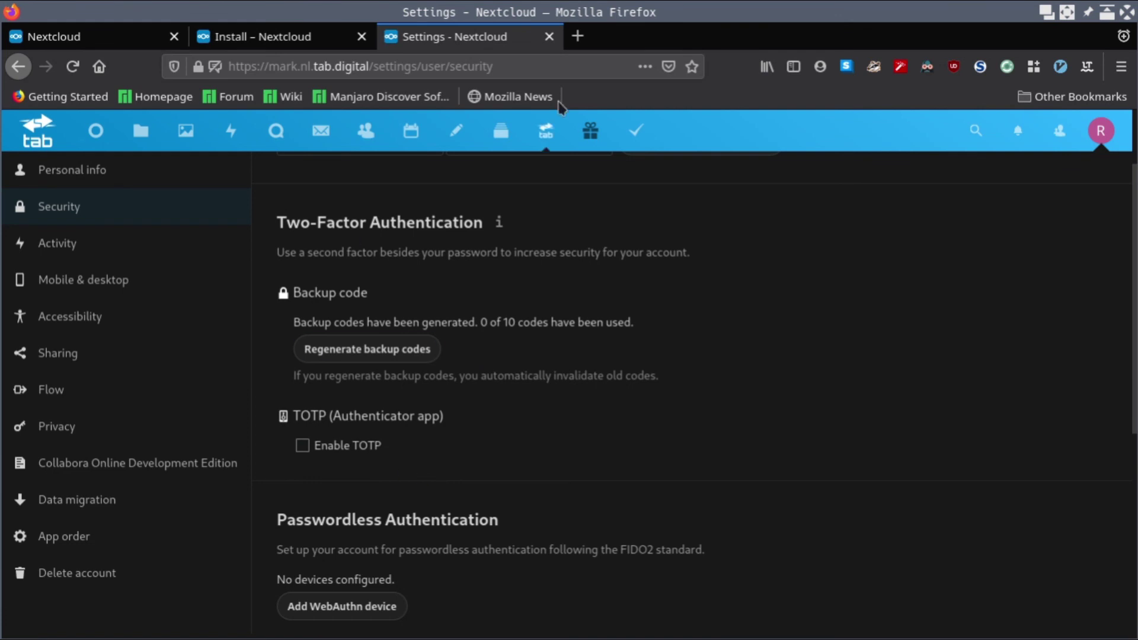
left_click(550, 36)
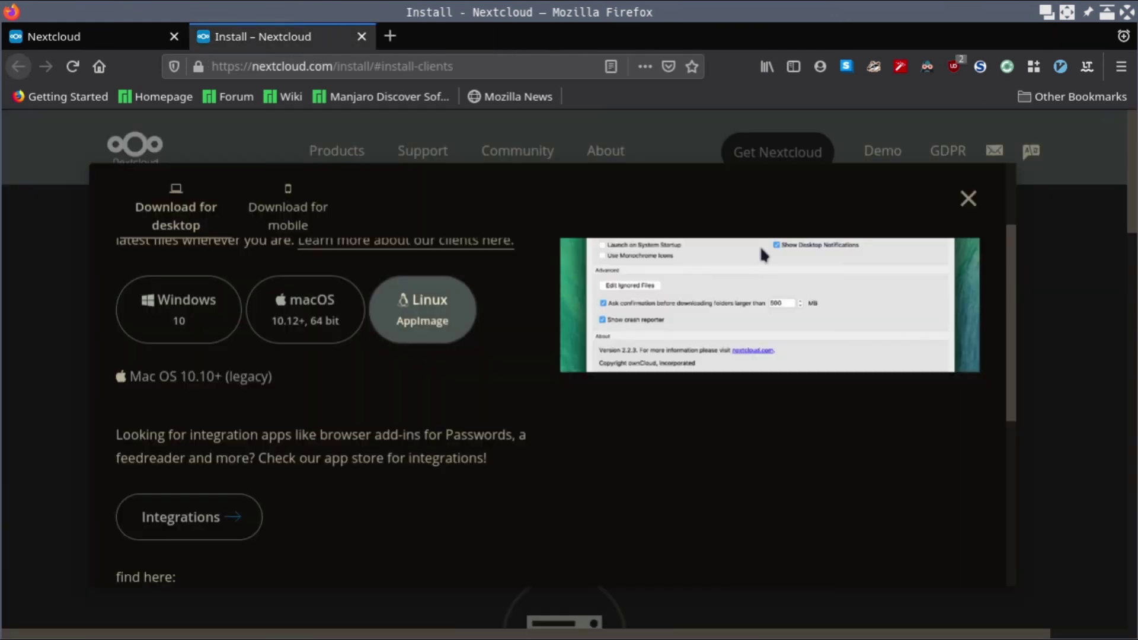
key("alt+Tab")
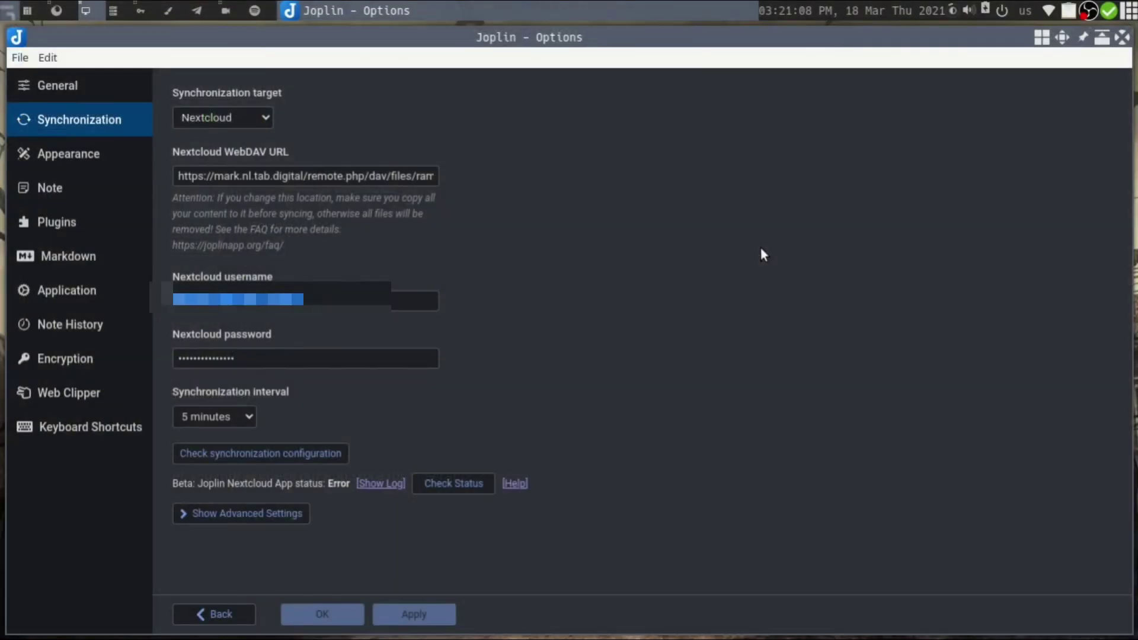